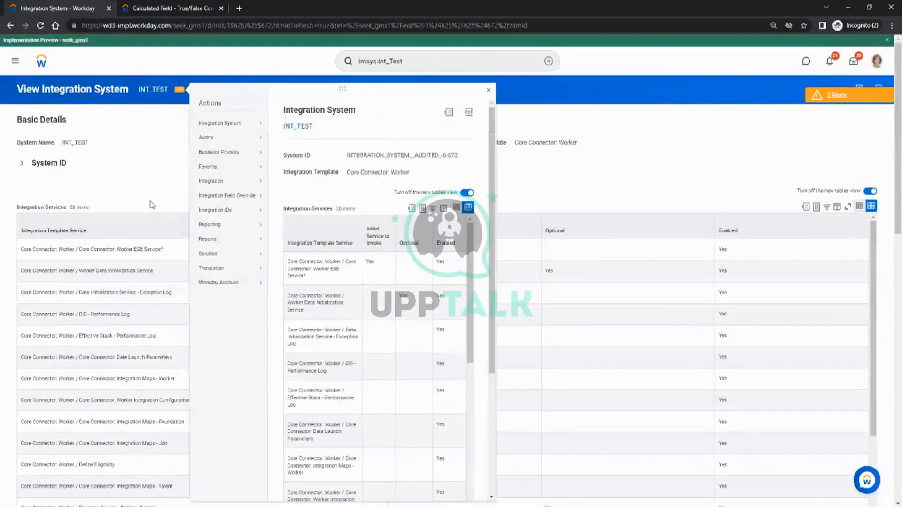
Step: Examine the INT_TEST integration system's template and its list of integration services, including which are optional and enabled
left_click(97, 187)
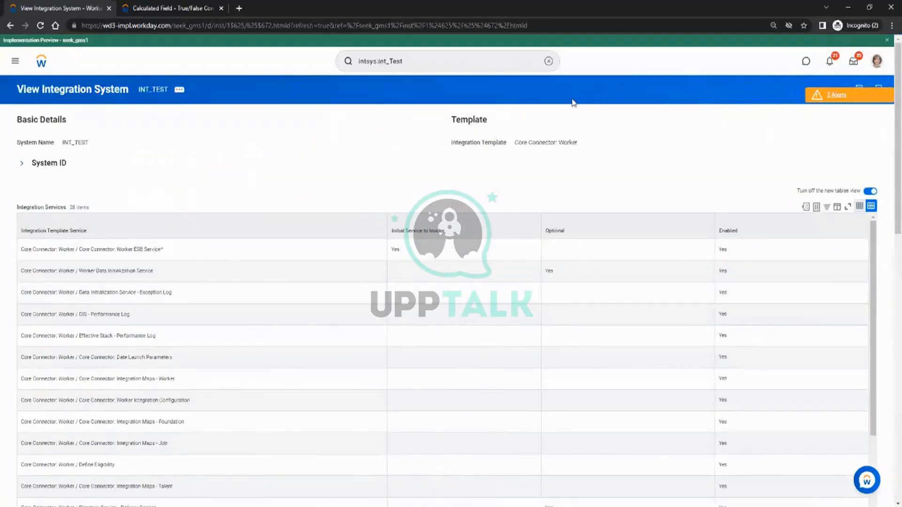
left_click_drag(580, 142, 600, 151)
left_click(602, 152)
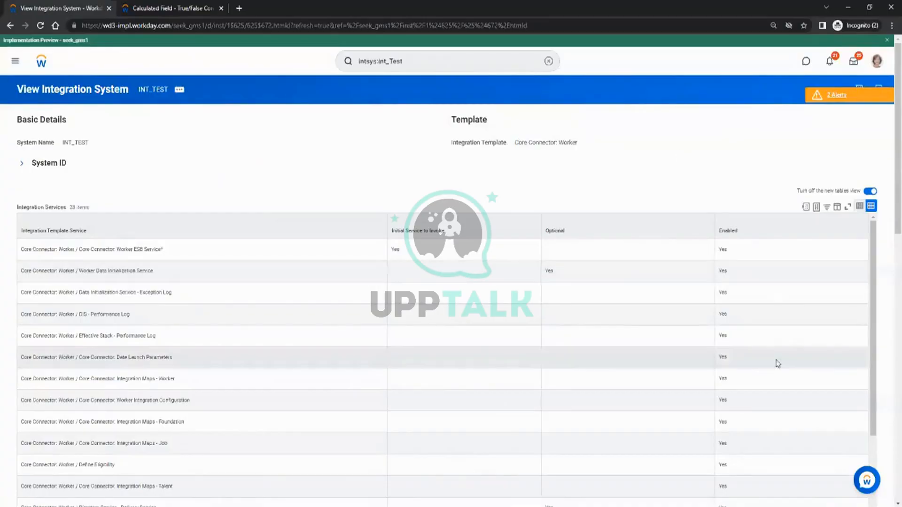
scroll(549, 296, "down", 5)
scroll(616, 249, "down", 1)
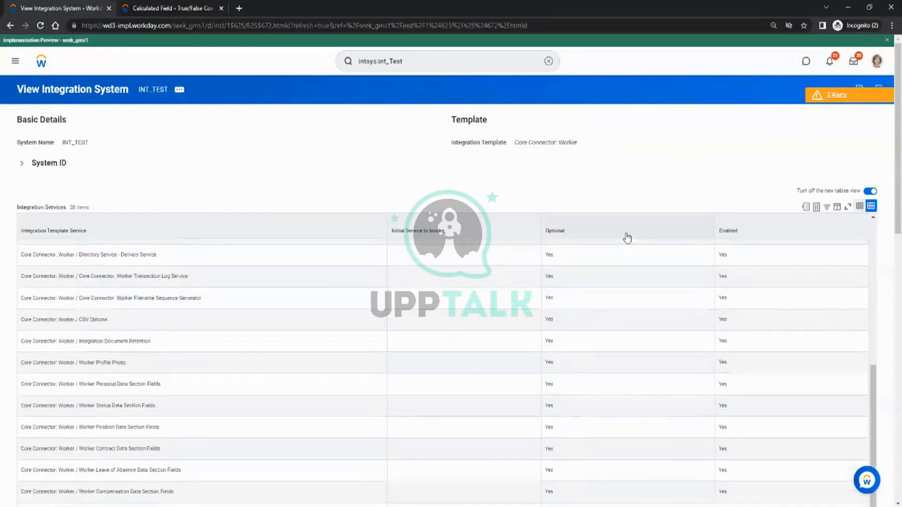
scroll(503, 245, "up", 5)
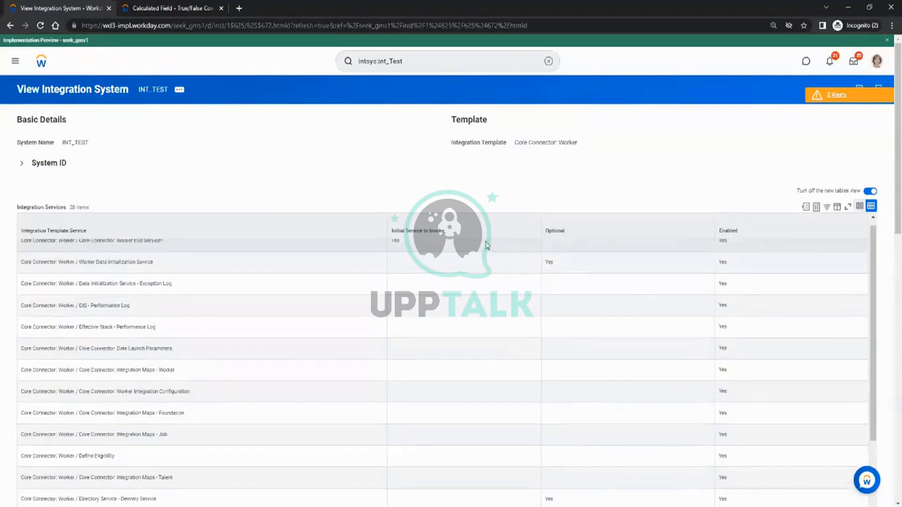
scroll(211, 328, "down", 2)
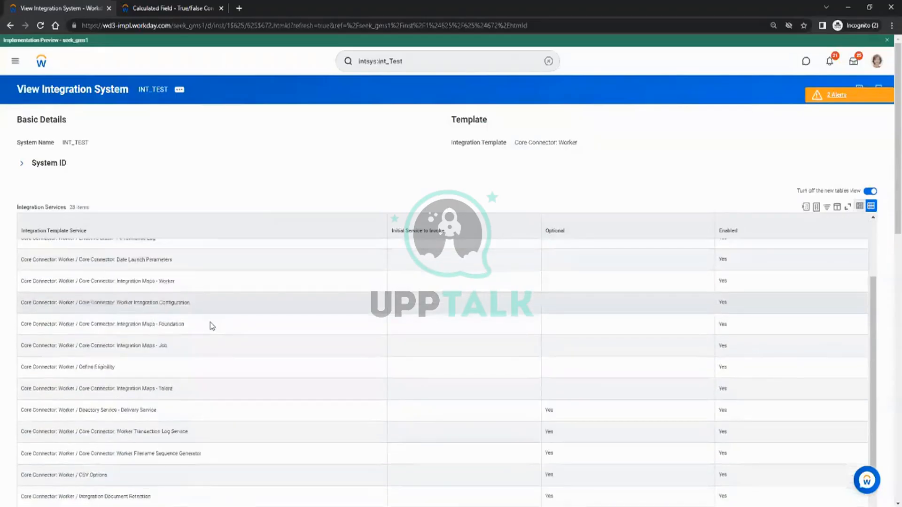
scroll(175, 365, "down", 3)
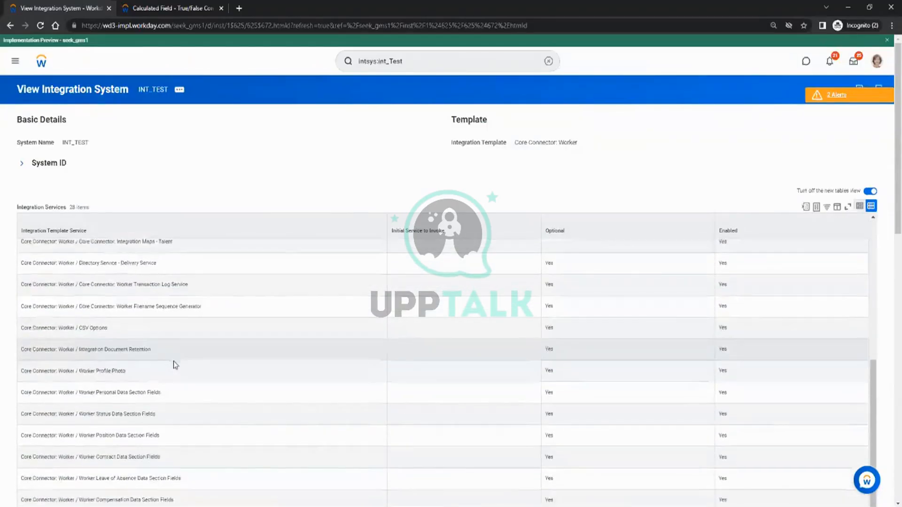
scroll(173, 360, "down", 1)
scroll(175, 364, "up", 5)
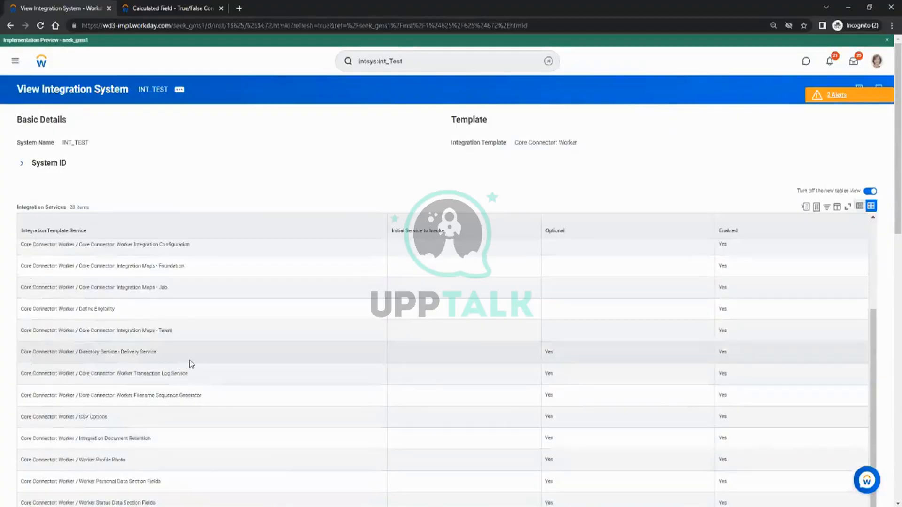
scroll(187, 364, "up", 5)
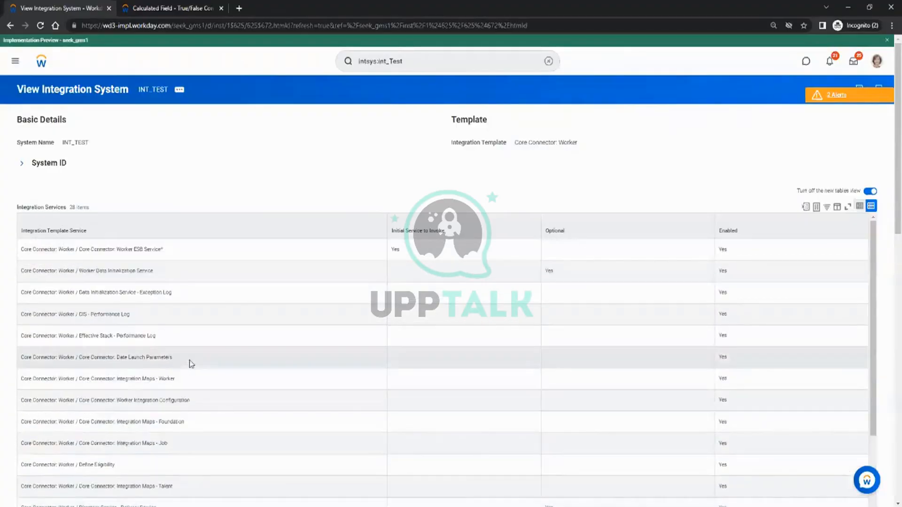
scroll(304, 225, "down", 8)
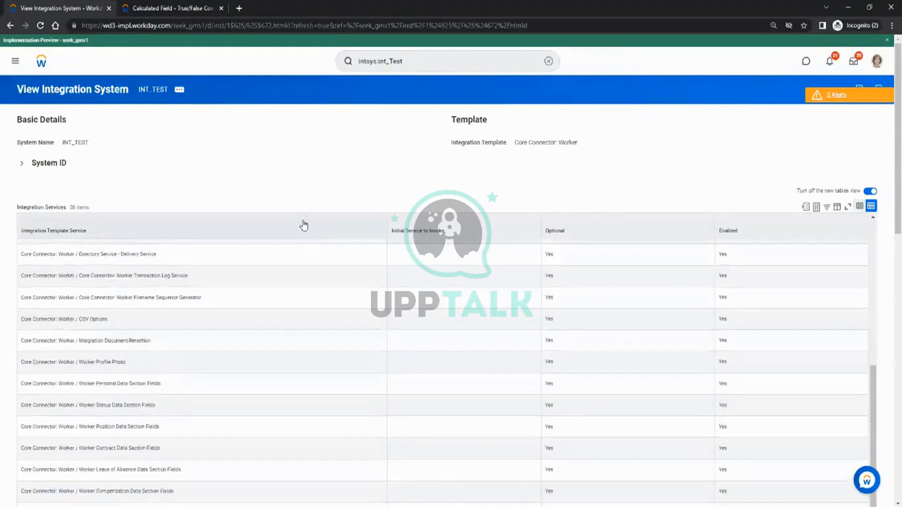
Step: Review INT_TEST's custom integration services, integration attributes and integration maps against its enabled services
scroll(304, 225, "down", 10)
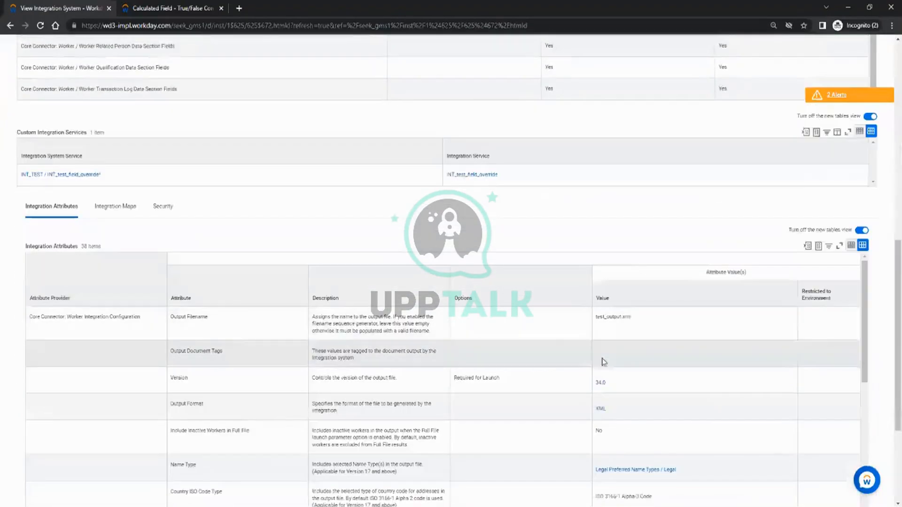
left_click(125, 214)
scroll(199, 280, "up", 1)
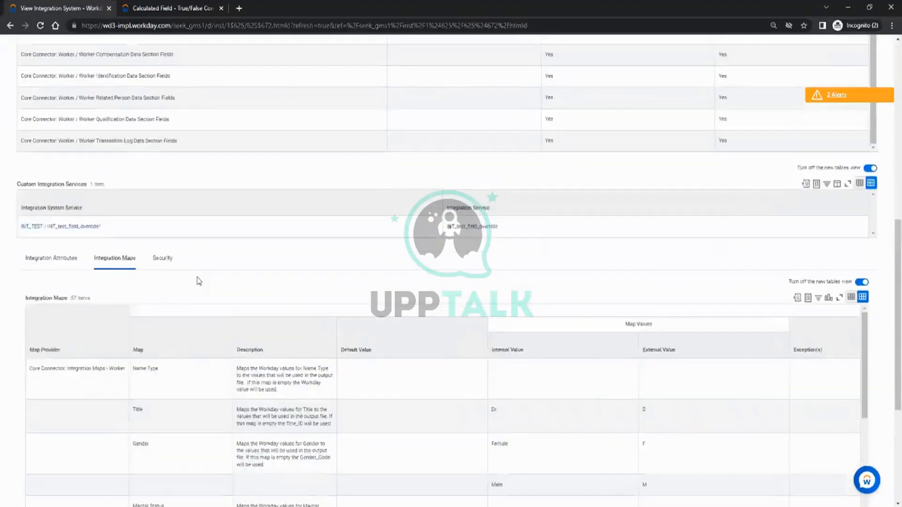
scroll(199, 281, "up", 2)
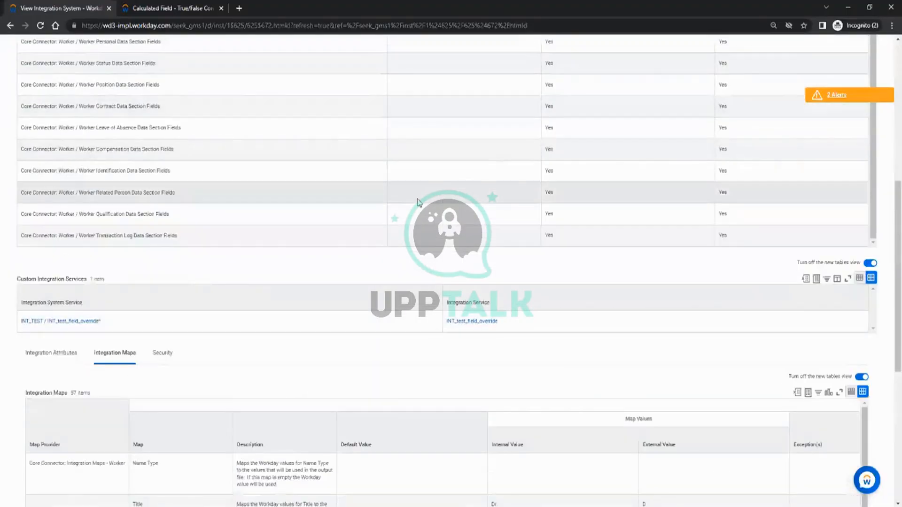
scroll(419, 202, "up", 5)
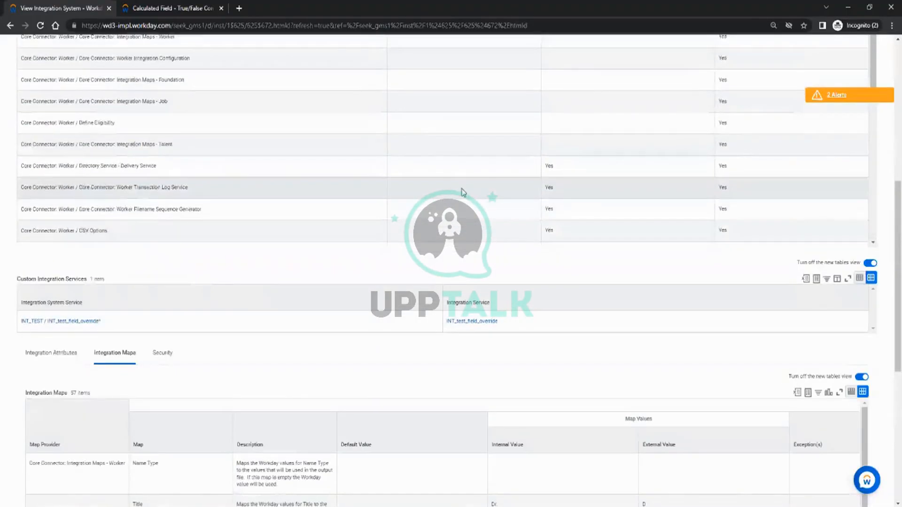
scroll(463, 192, "up", 5)
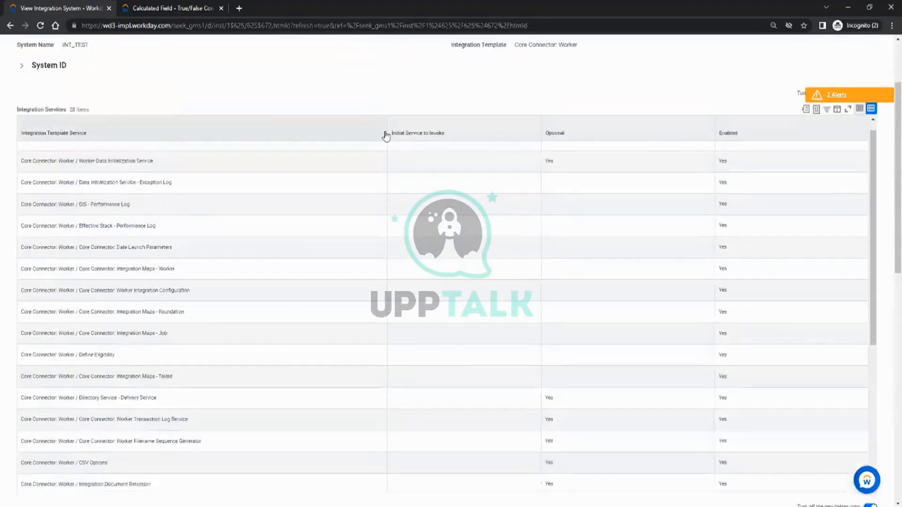
scroll(386, 136, "down", 10)
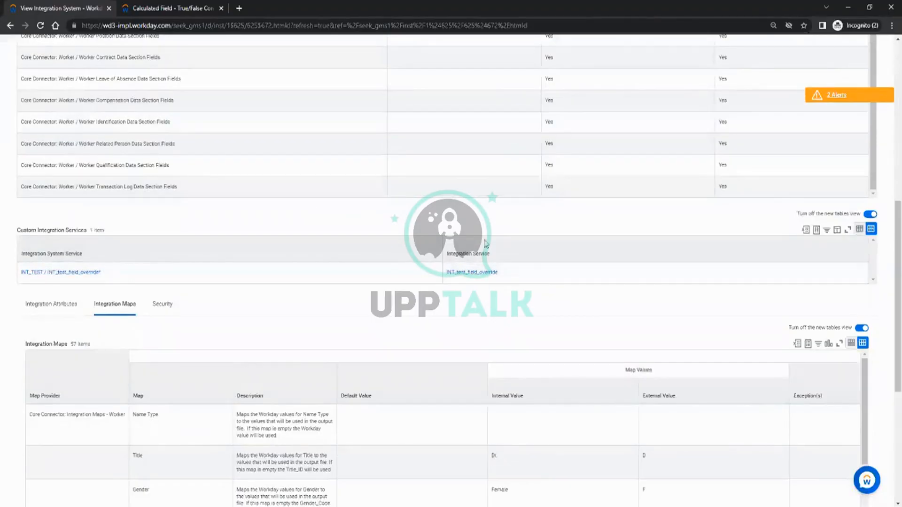
scroll(419, 180, "up", 10)
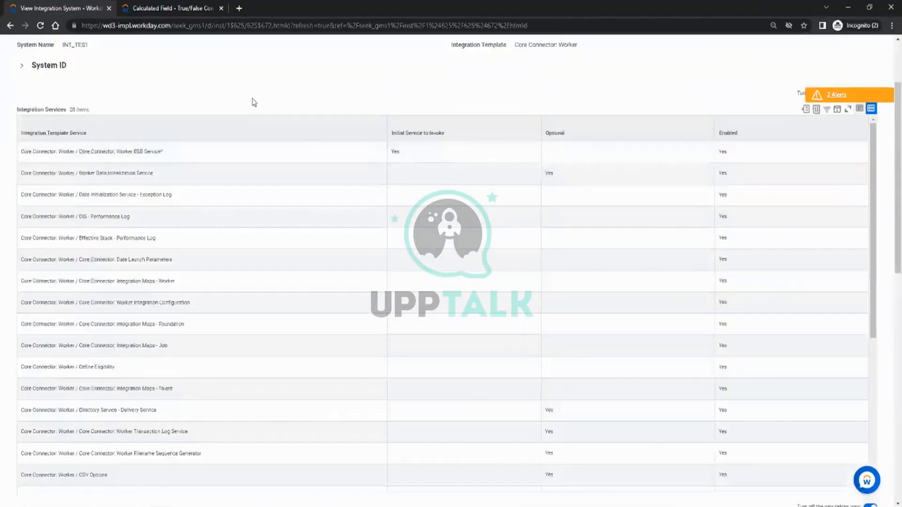
Step: Inspect the Filter External Field choices in INT_TEST's integration population eligibility configuration, then cancel without saving
scroll(253, 102, "up", 2)
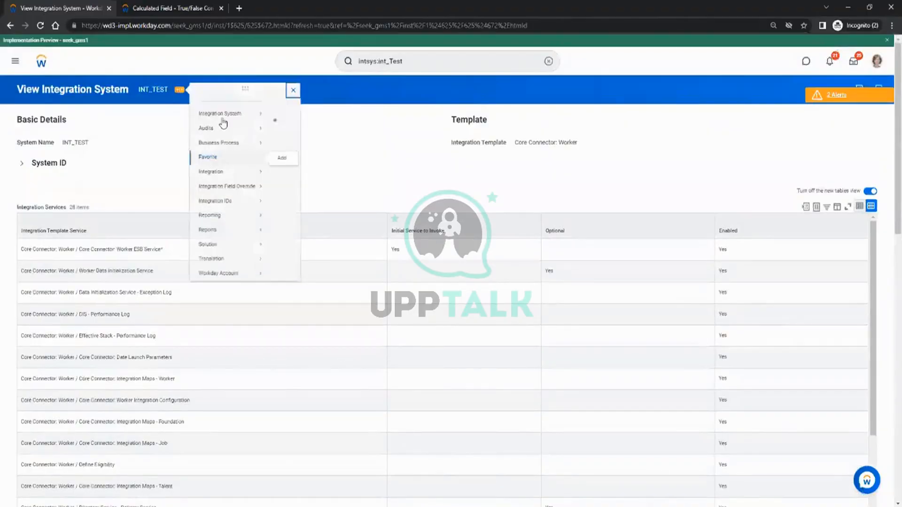
mouse_move(223, 123)
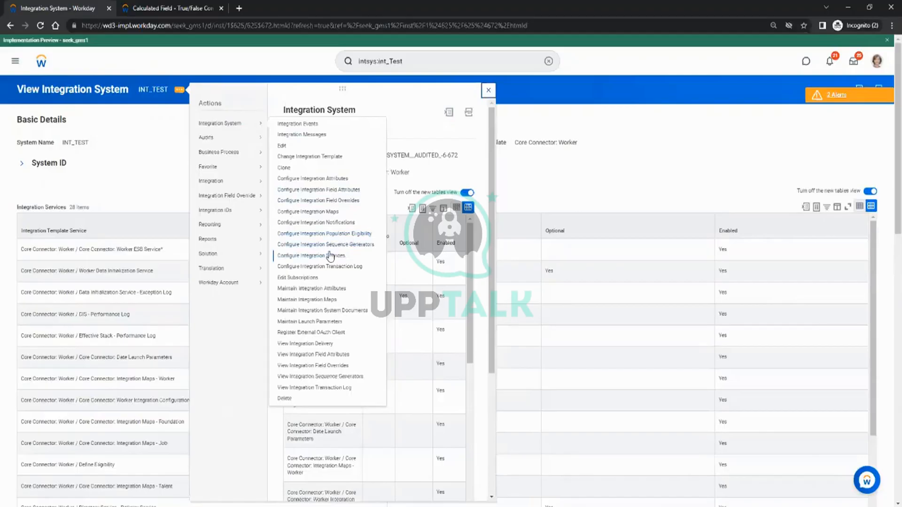
left_click(356, 233)
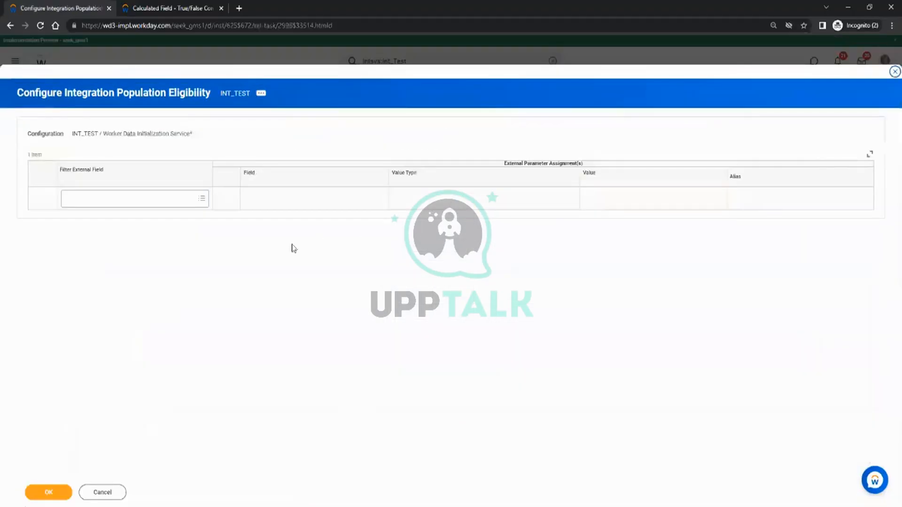
left_click(156, 200)
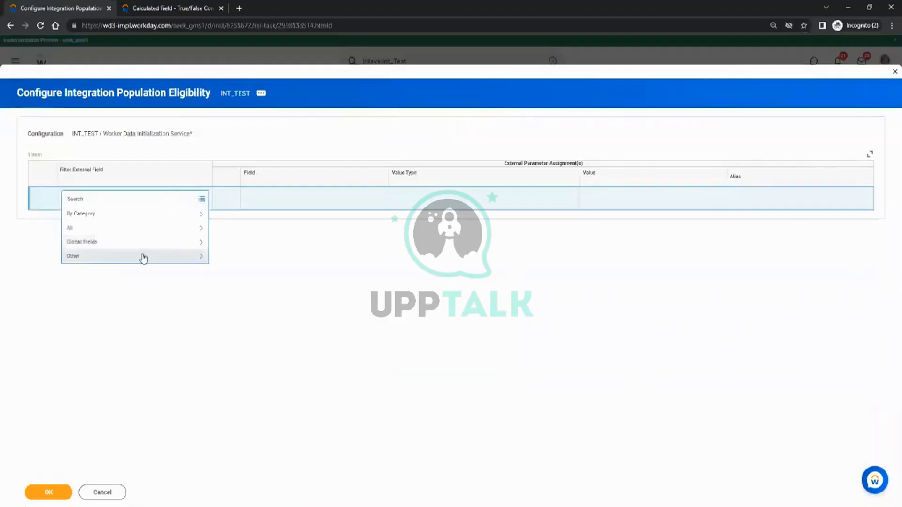
left_click(131, 230)
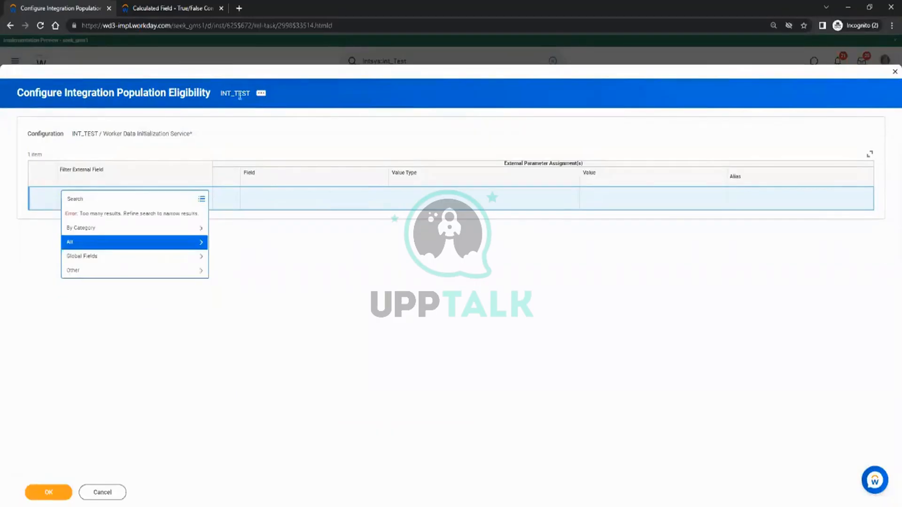
left_click(208, 399)
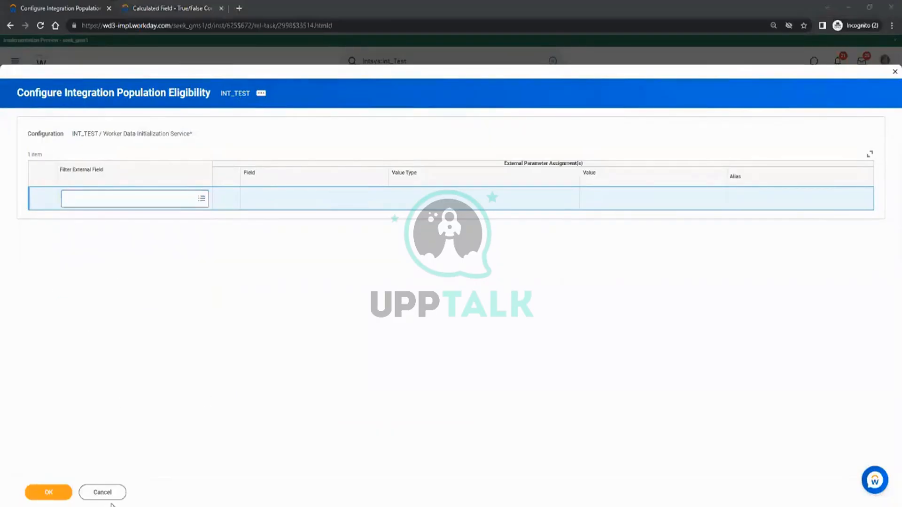
mouse_move(113, 503)
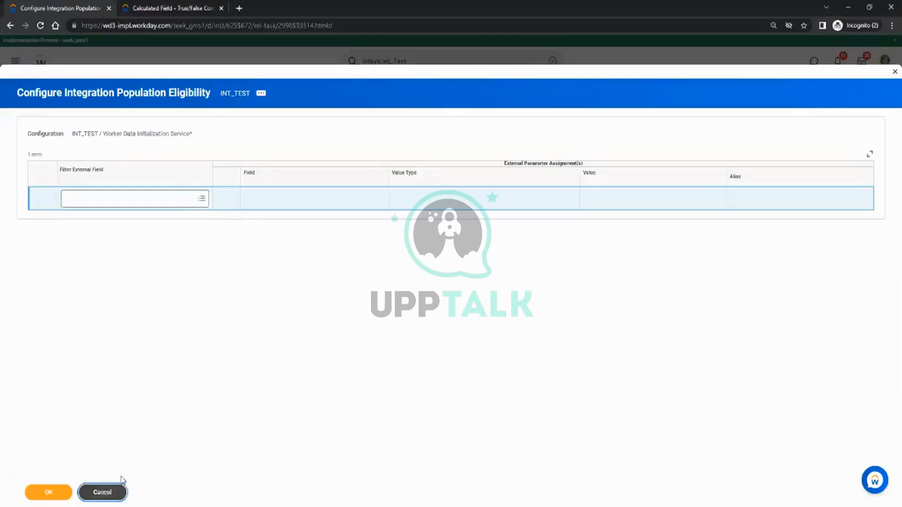
left_click(117, 490)
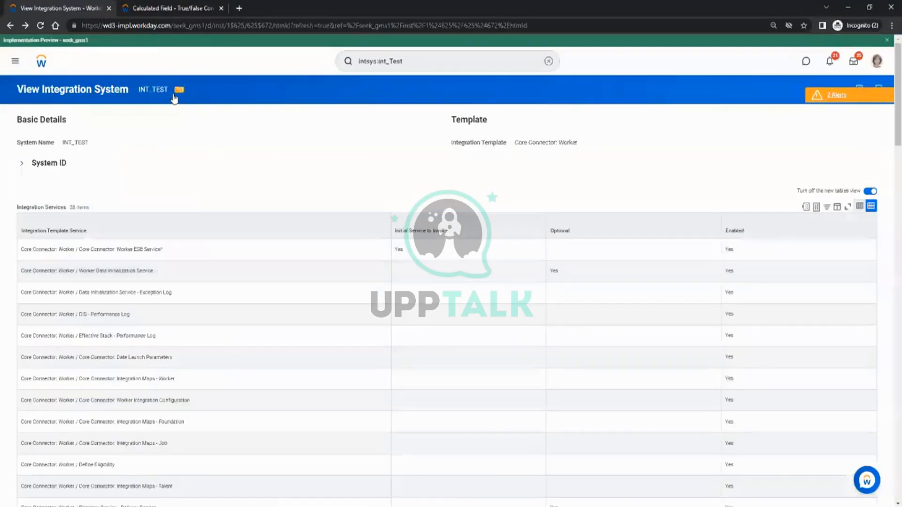
Step: Open the integration sequence generator configuration for INT_TEST and set the Workers Output Filename sequence ID increment to 1
left_click(190, 101)
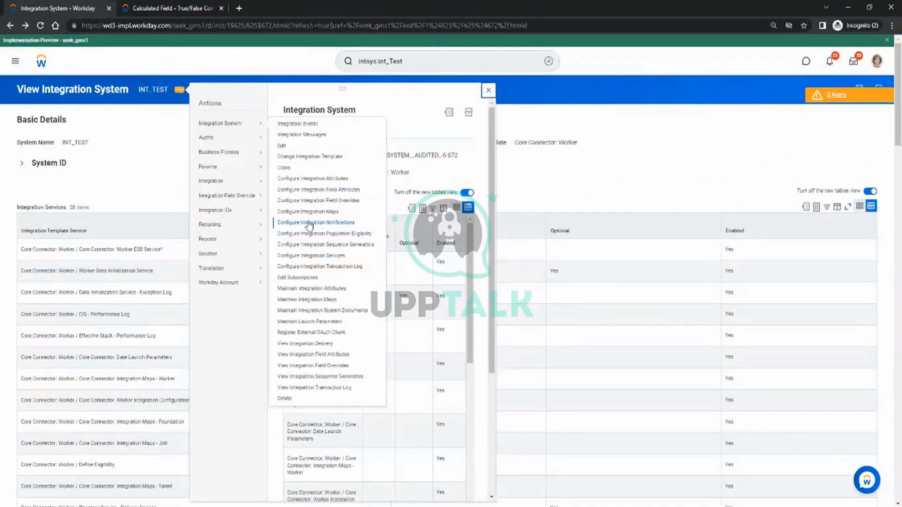
mouse_move(200, 184)
left_click(326, 245)
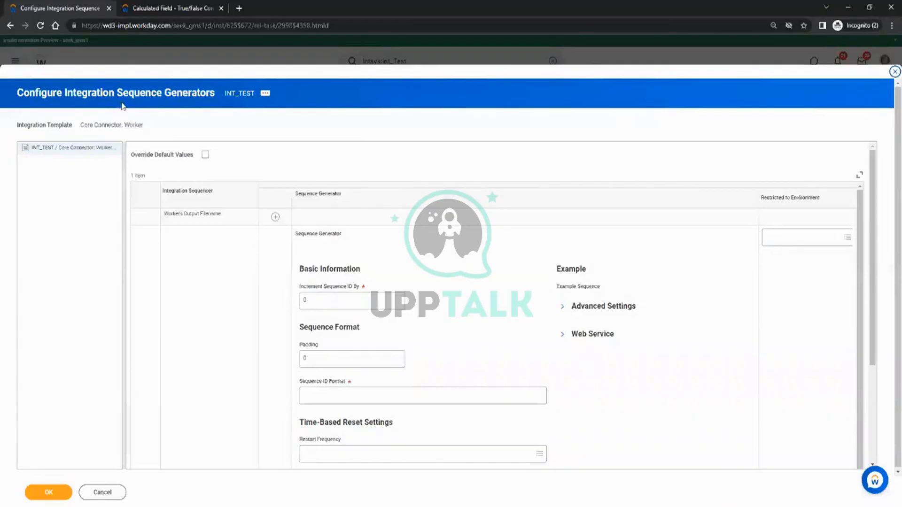
left_click(323, 303)
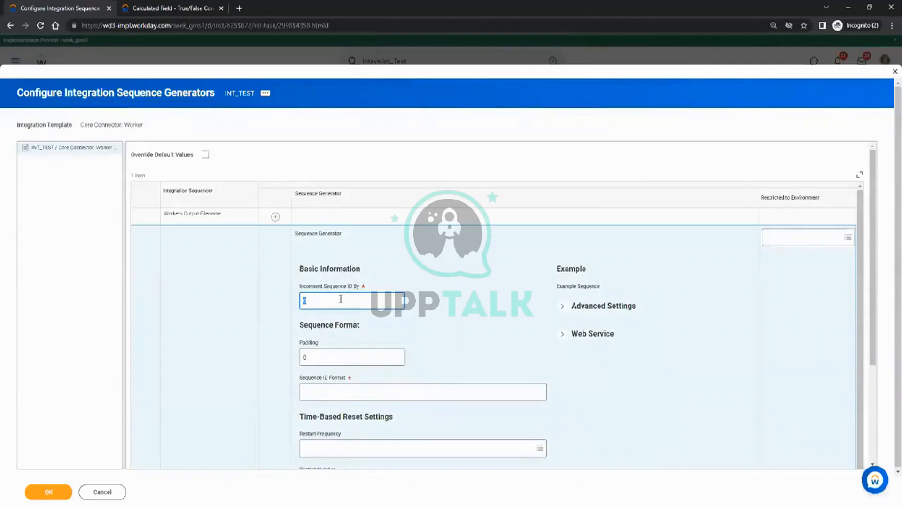
type("1")
scroll(401, 325, "down", 1)
Step: Set the Sequence ID Format to Output_File_[Seq]_[yyyy][MM][dd].xml
left_click(323, 344)
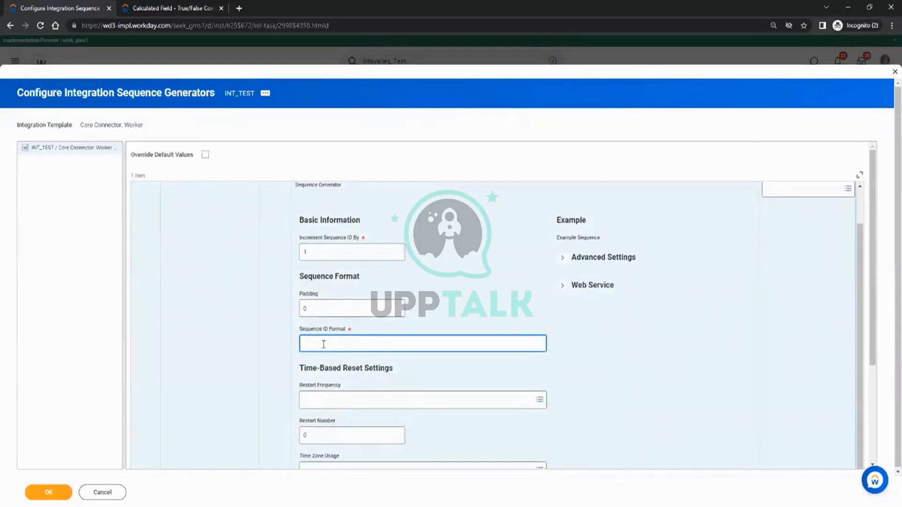
type("Output_ File")
mouse_move(329, 330)
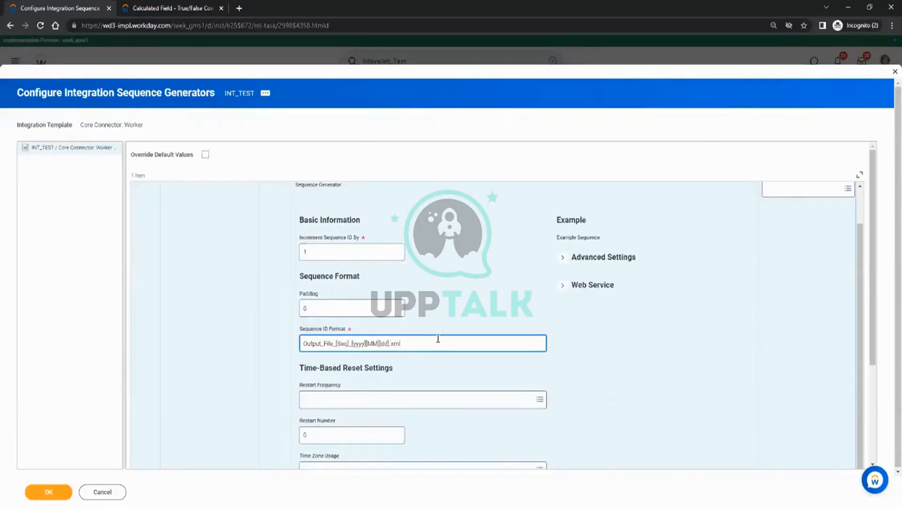
left_click(629, 334)
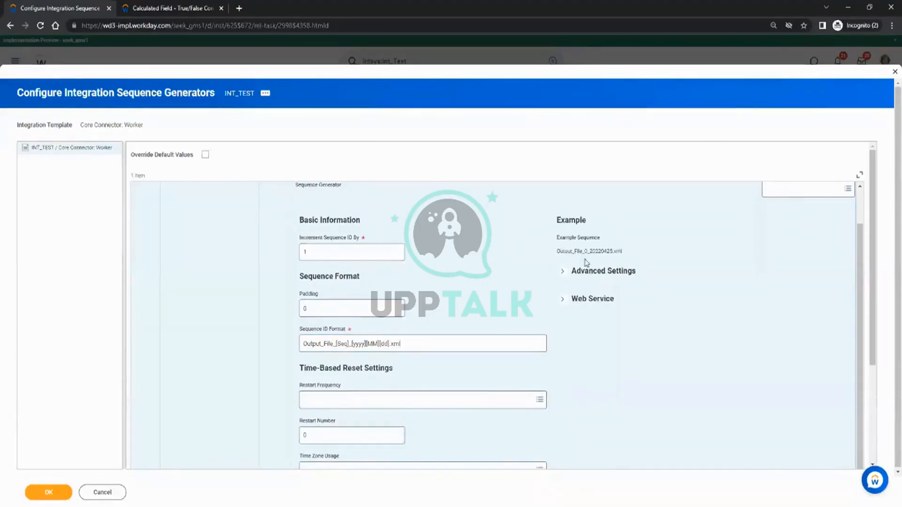
Step: Check the example sequence and the Sequence ID Format pattern help, and save the sequence generator configuration
left_click_drag(557, 256, 628, 252)
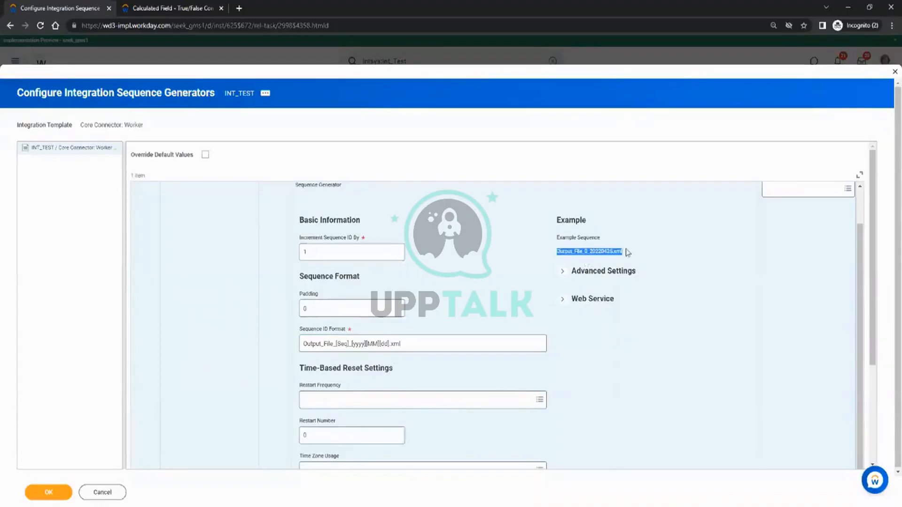
left_click(646, 258)
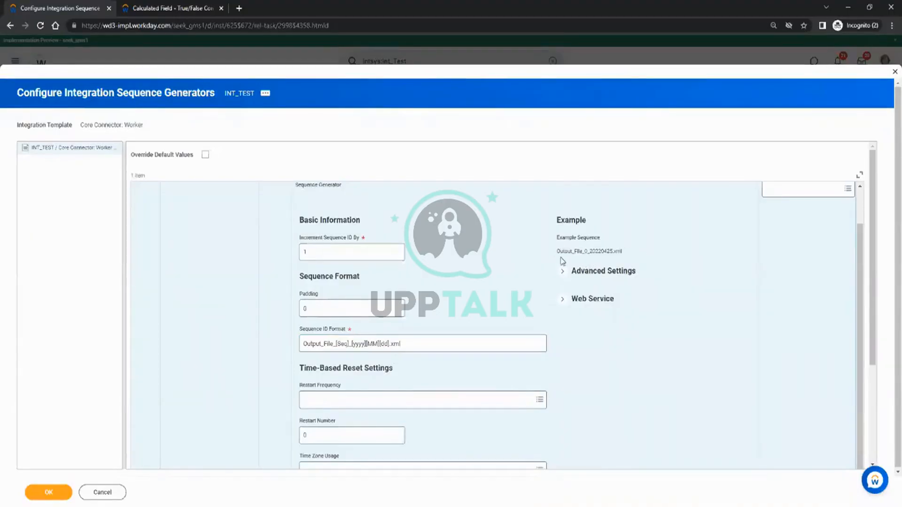
left_click_drag(589, 252, 625, 255)
left_click(671, 259)
scroll(461, 316, "down", 1)
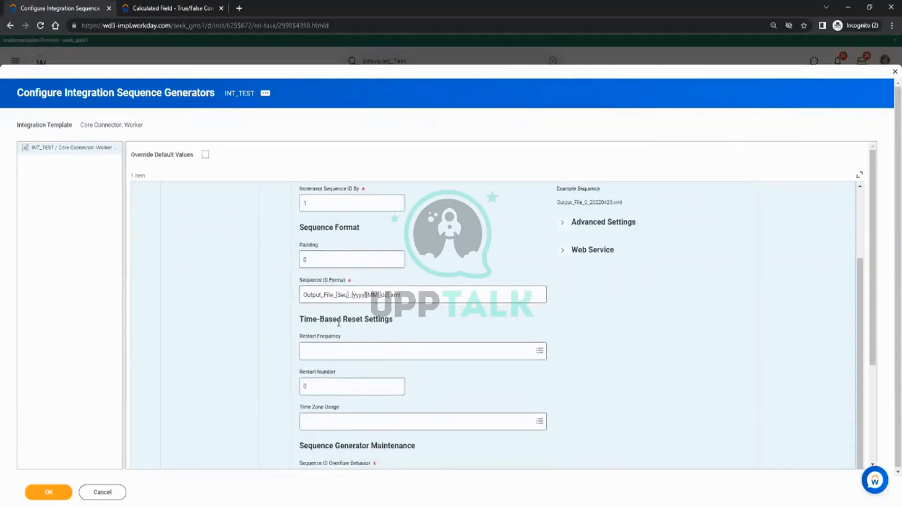
mouse_move(322, 282)
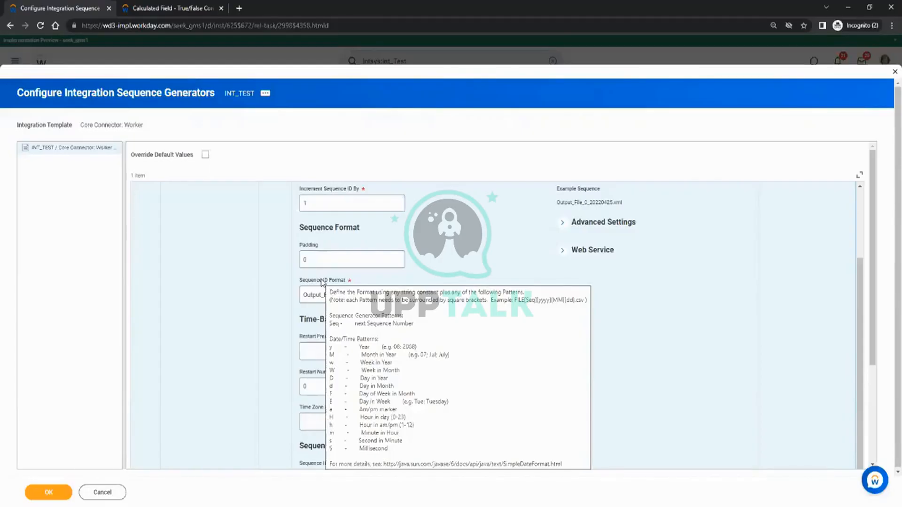
left_click(47, 491)
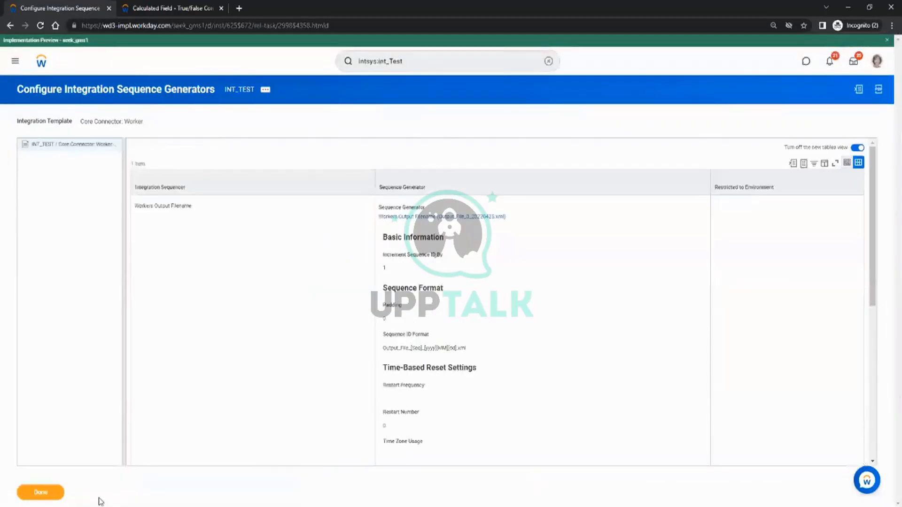
Step: Return to INT_TEST and create its Integration Process Event business process definition effective 04/25/2022, without copying or linking an existing definition
left_click(55, 495)
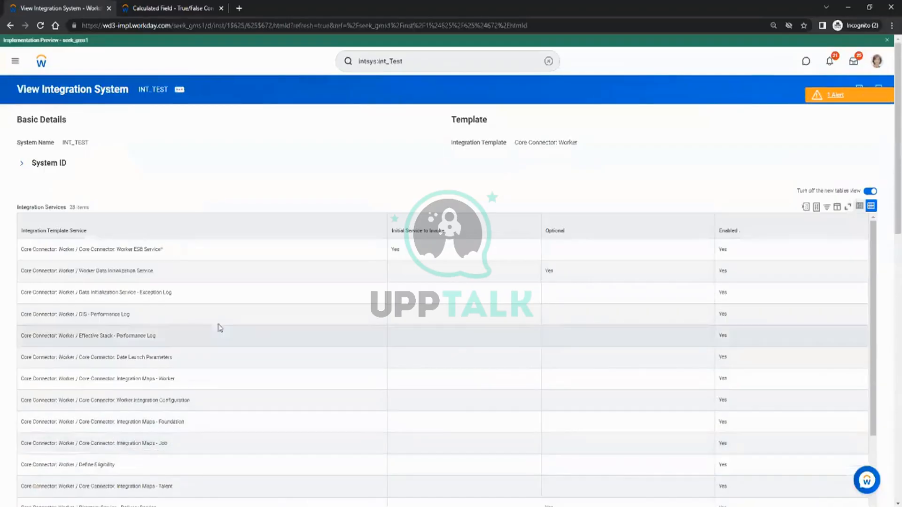
scroll(390, 329, "down", 5)
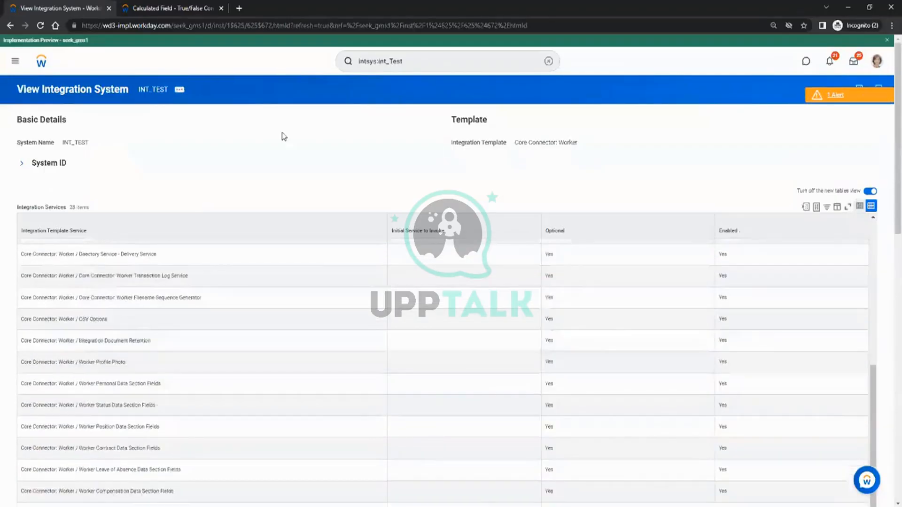
scroll(282, 136, "down", 5)
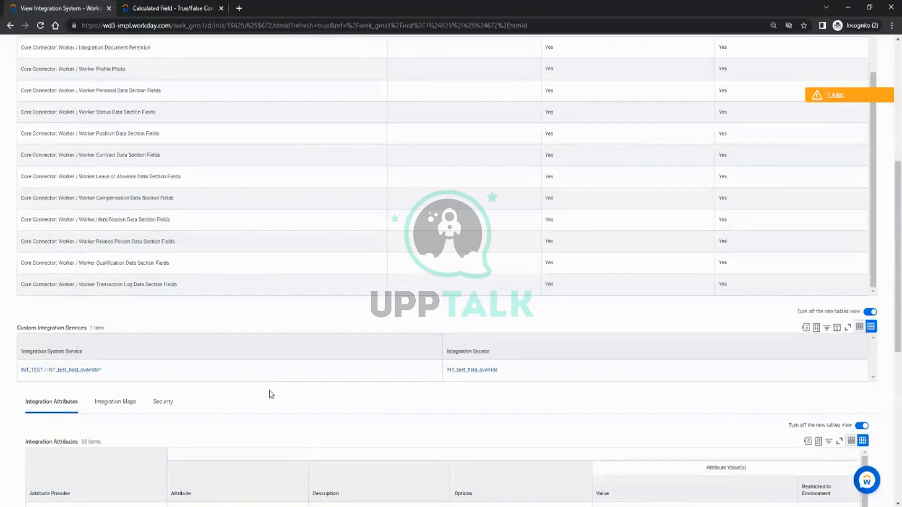
scroll(276, 329, "up", 7)
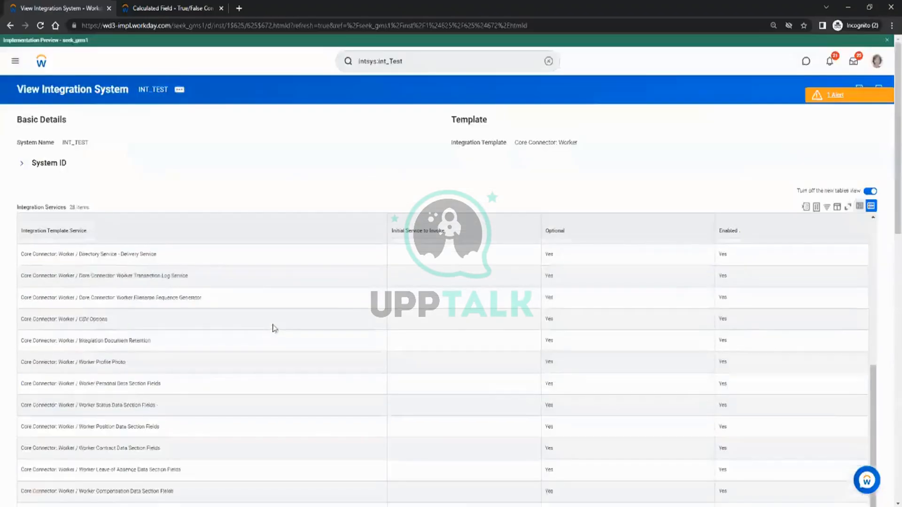
left_click(180, 89)
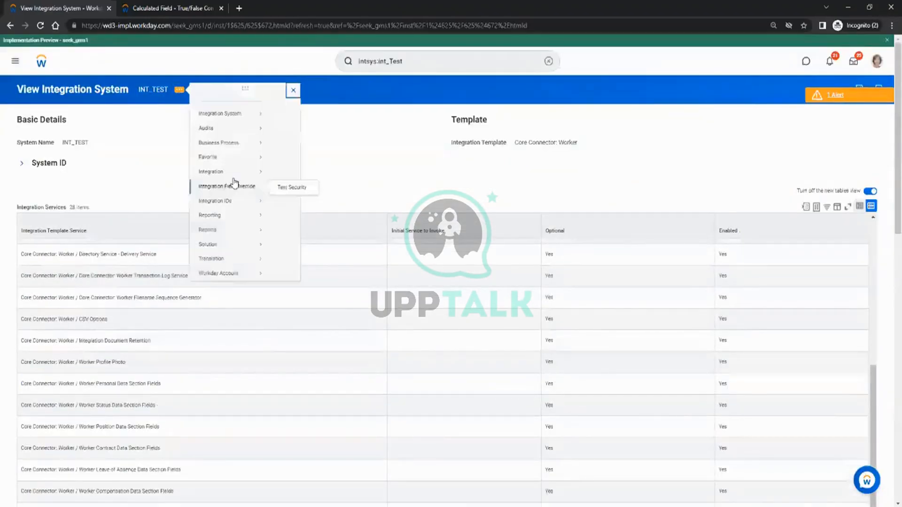
mouse_move(230, 153)
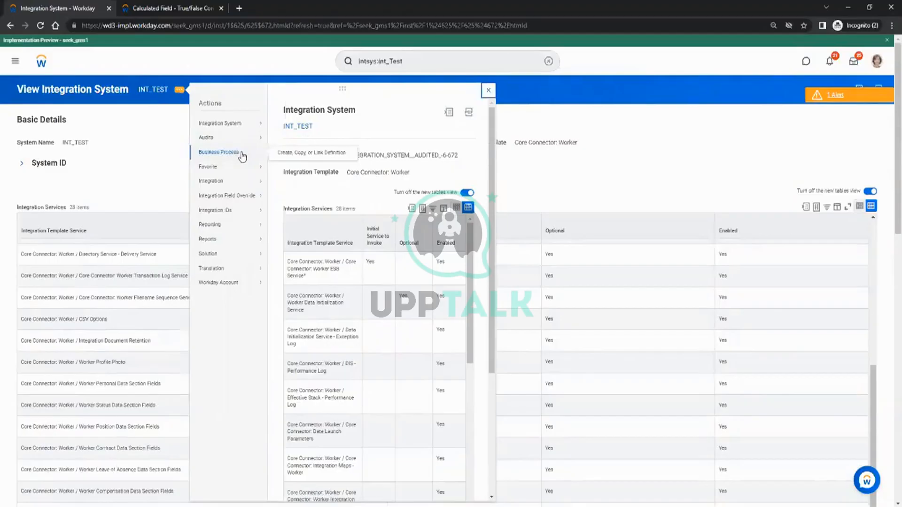
left_click(299, 157)
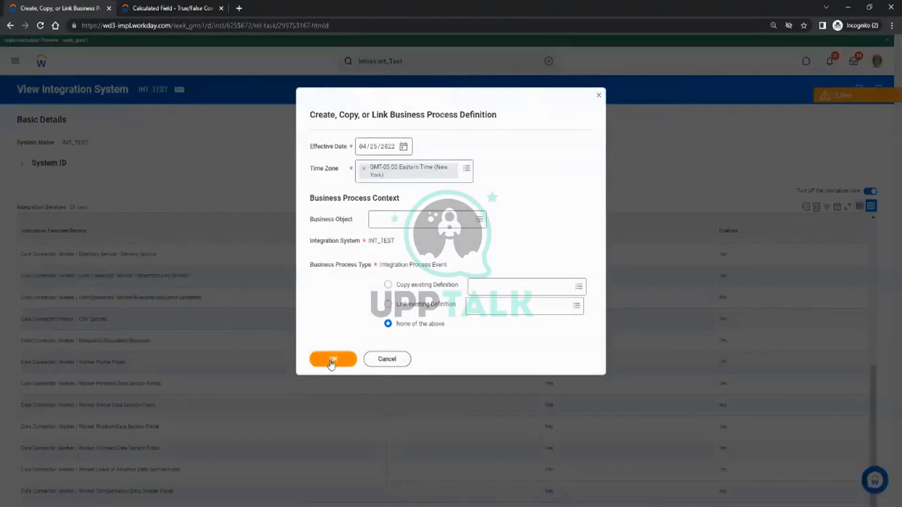
left_click(331, 359)
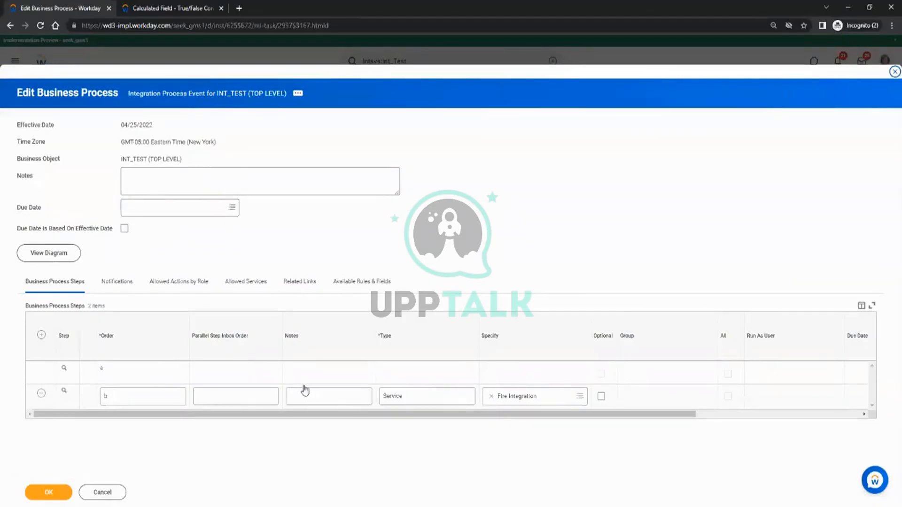
Step: Add a business process step with order c, type Service and Document Delivery as the specified service, and save the business process
left_click(41, 337)
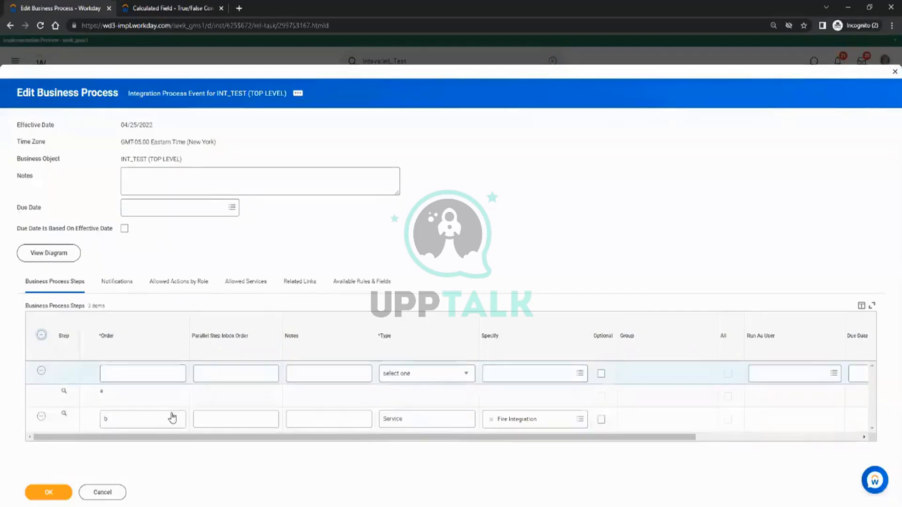
left_click(148, 374)
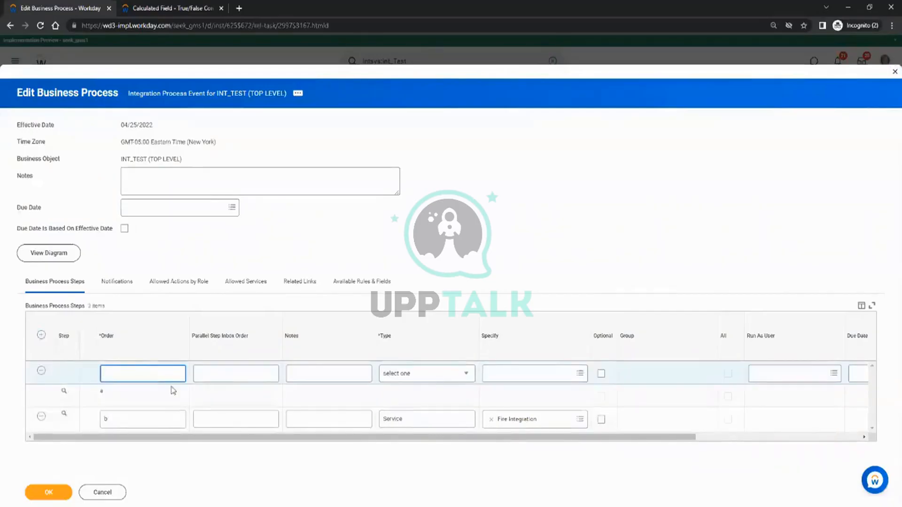
type("c")
left_click(431, 376)
left_click(395, 342)
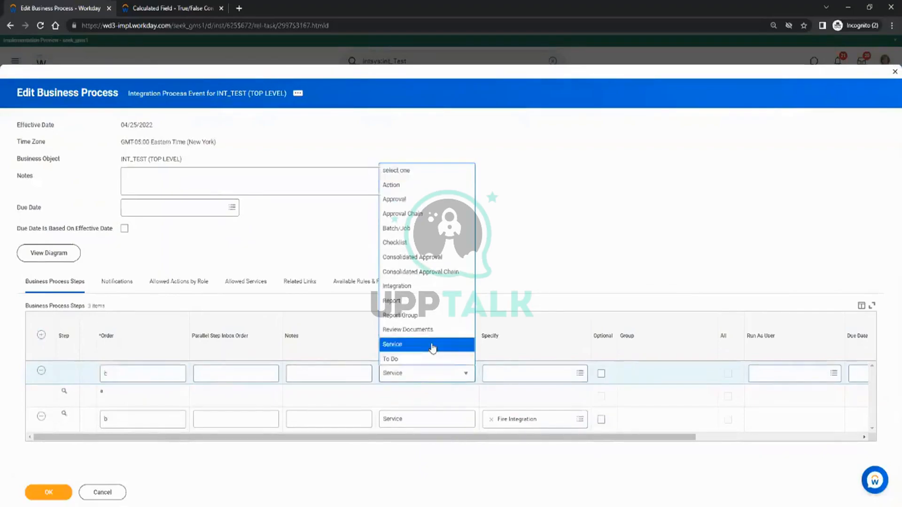
left_click(527, 374)
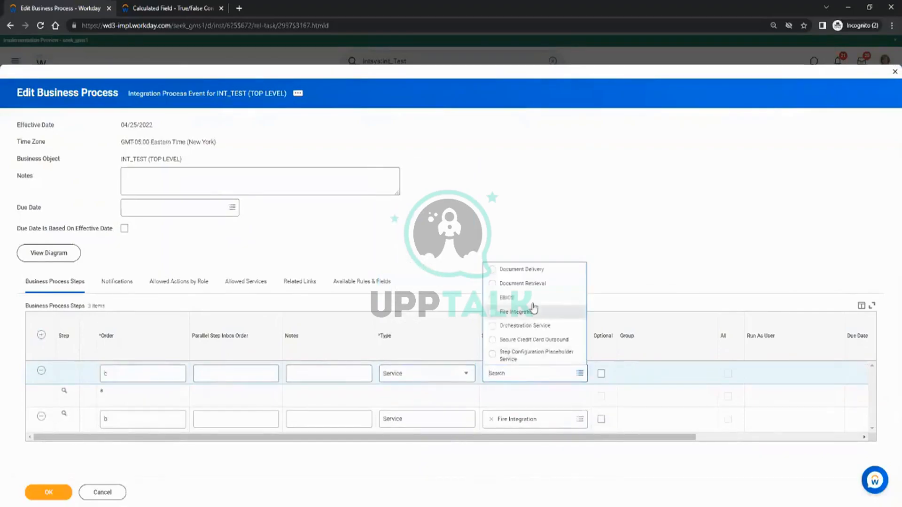
left_click(537, 274)
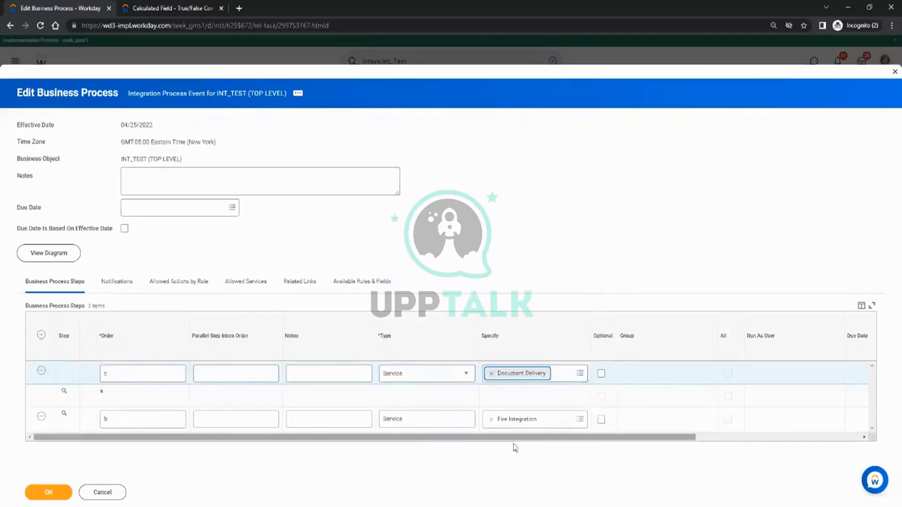
left_click(59, 492)
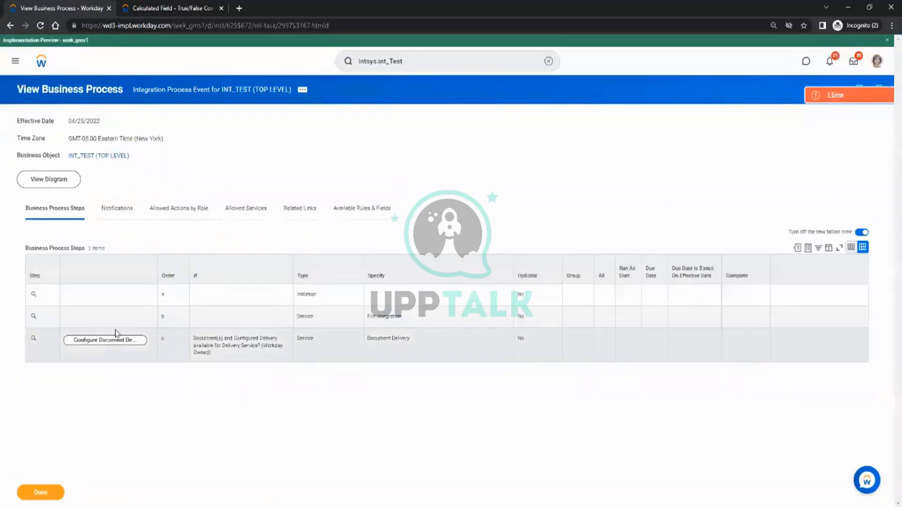
Step: Inspect the document, delivery, transport and payload settings in step c's document delivery configuration, and cancel back to INT_TEST without saving
left_click(105, 340)
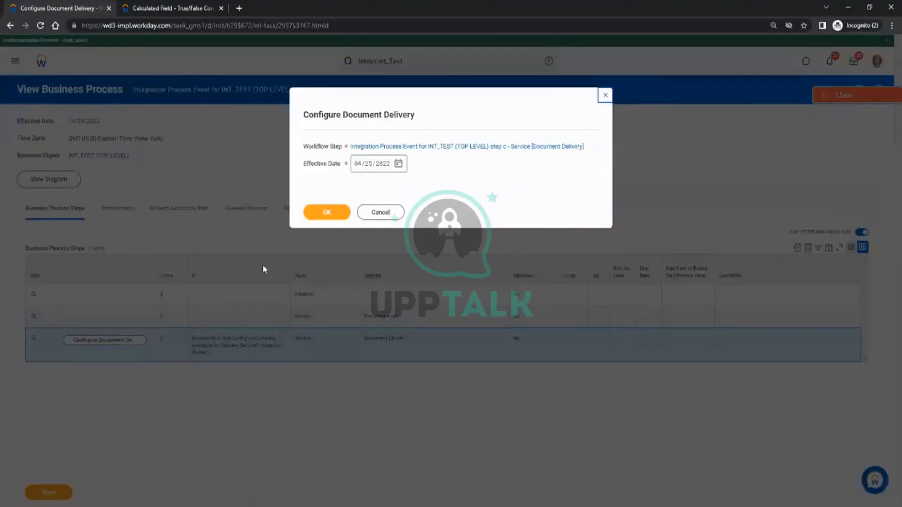
left_click(341, 213)
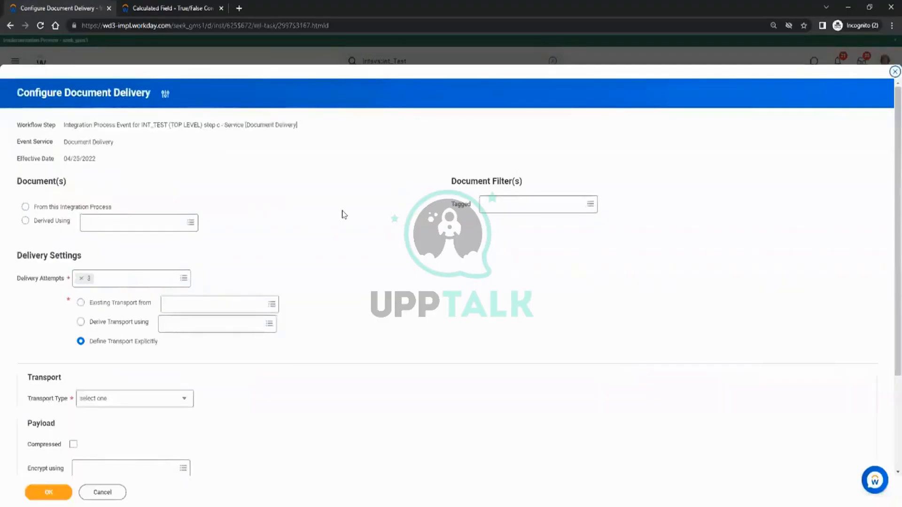
scroll(204, 304, "down", 3)
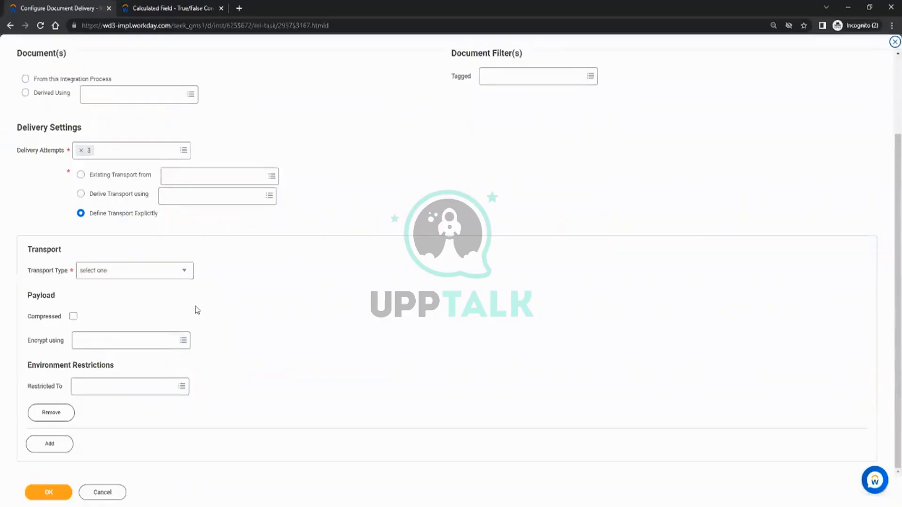
scroll(226, 352, "up", 3)
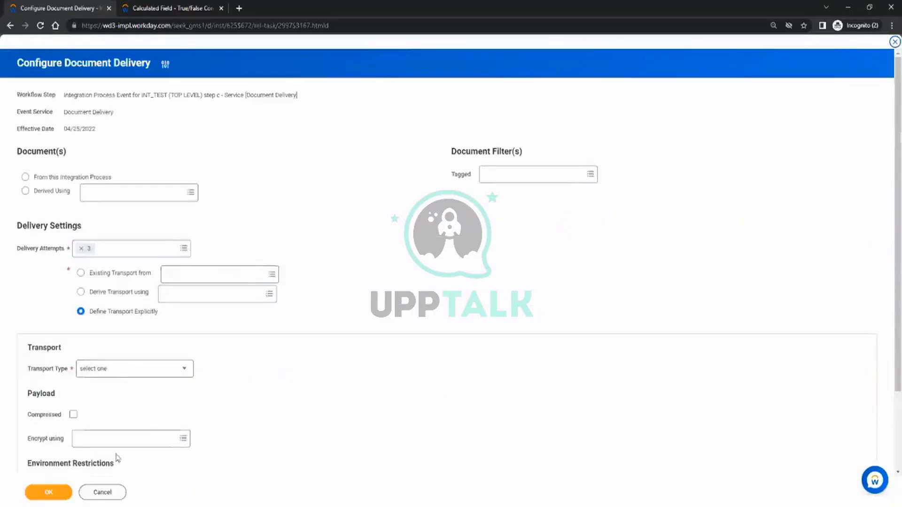
left_click(102, 491)
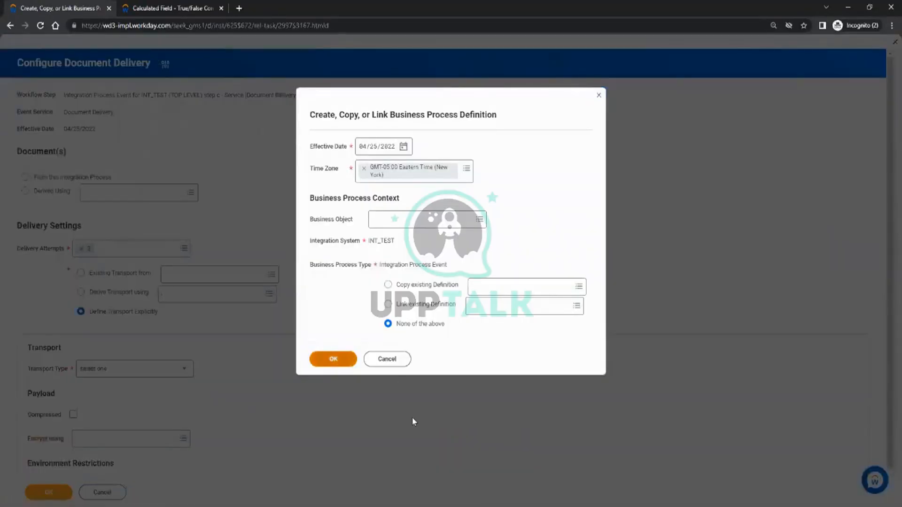
left_click(404, 358)
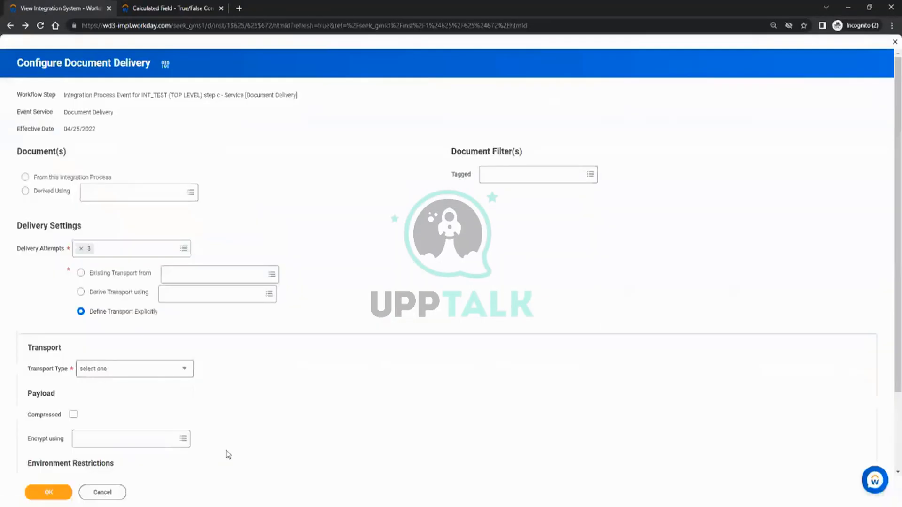
left_click(110, 492)
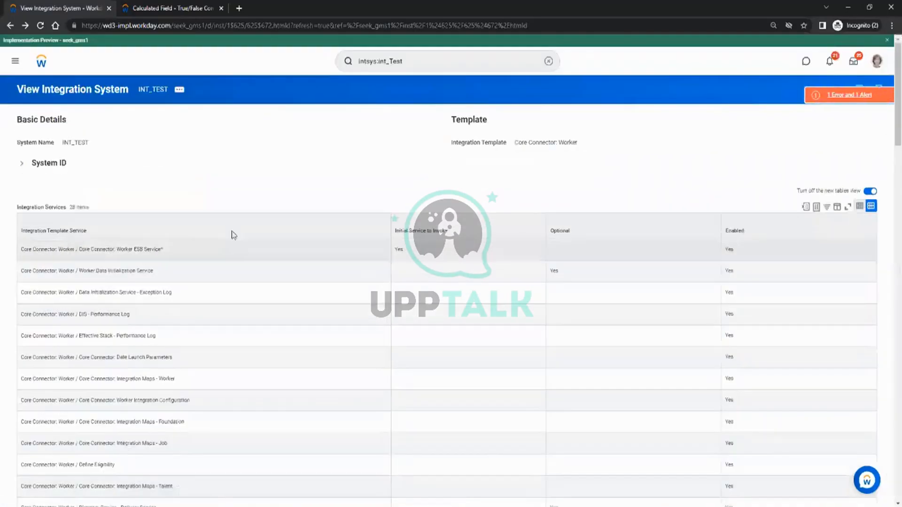
Step: Open the Integration Process Event for INT_TEST (TOP LEVEL) definition from the integration system's business process definitions
scroll(223, 345, "down", 5)
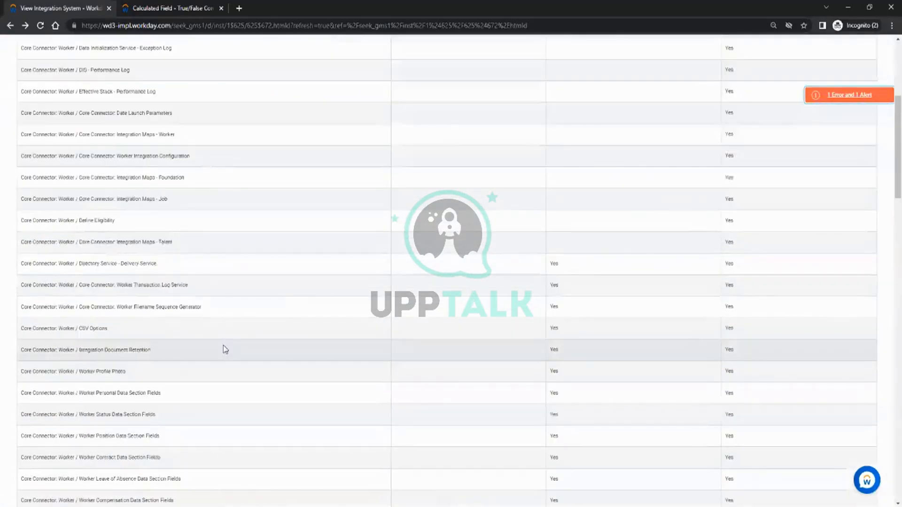
scroll(410, 261, "down", 7)
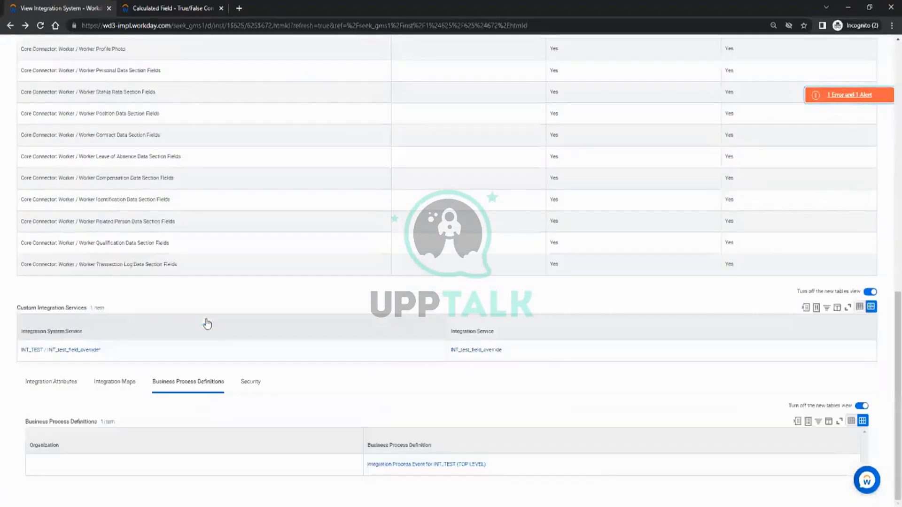
left_click(416, 471)
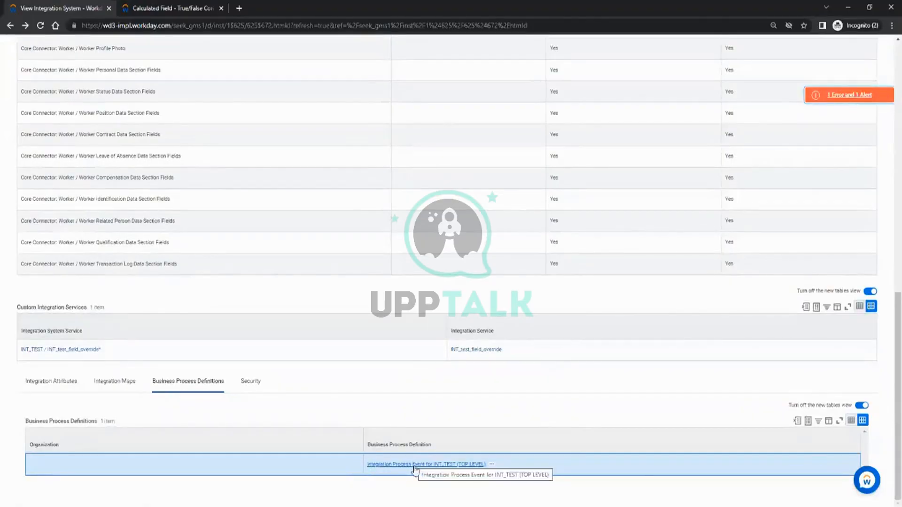
left_click(415, 467)
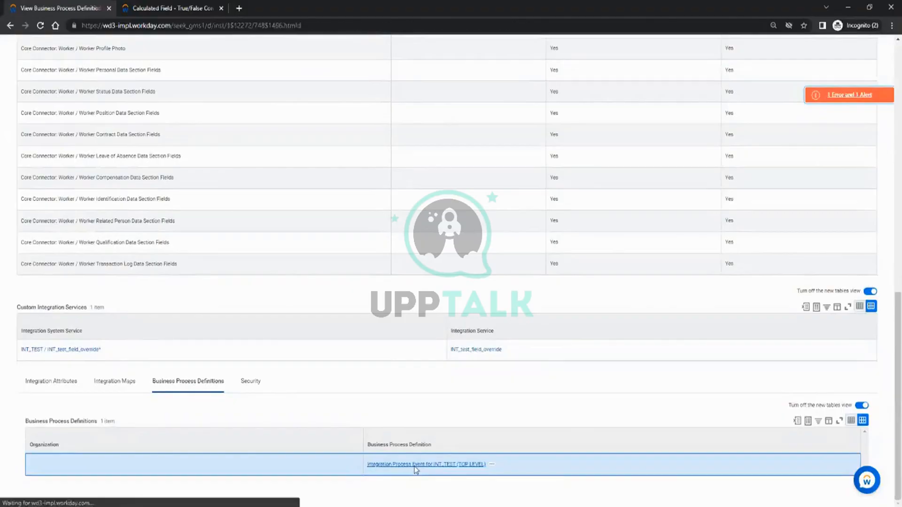
Step: Edit the business process definition to remove the Document Delivery step c, and save the definition
left_click(349, 90)
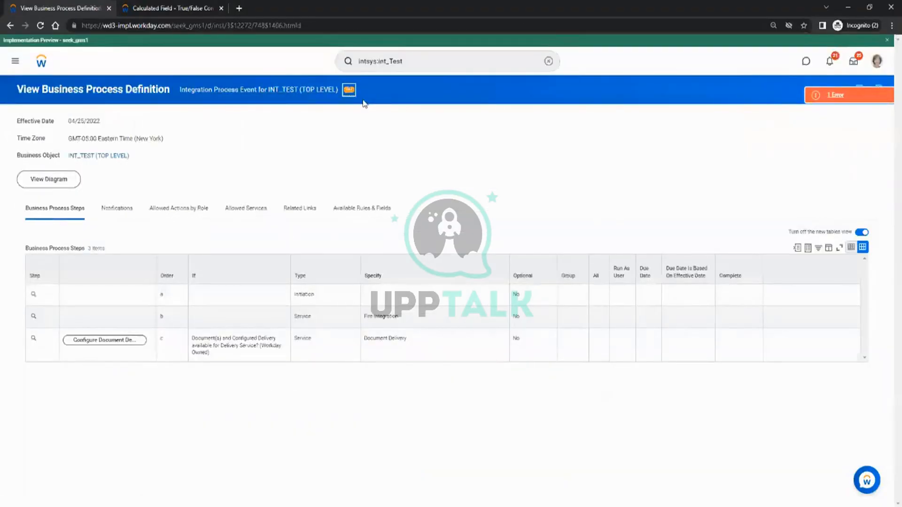
mouse_move(400, 139)
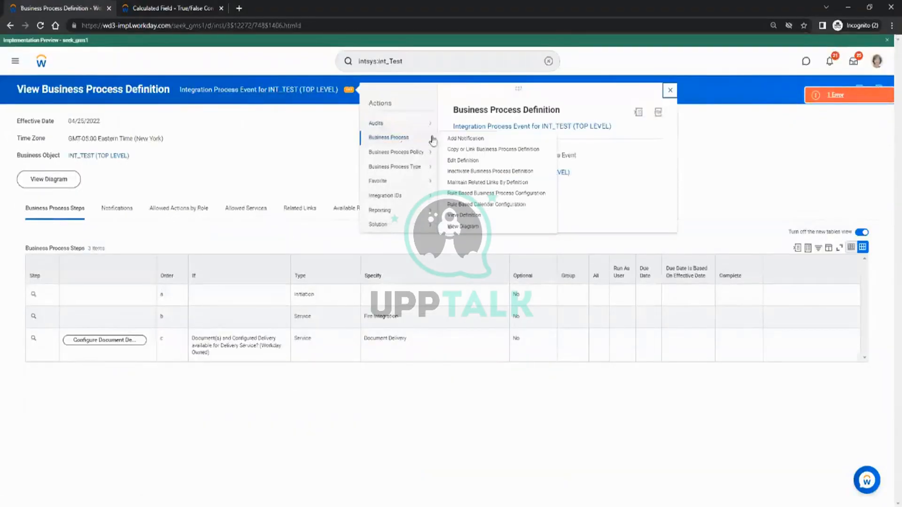
left_click(460, 160)
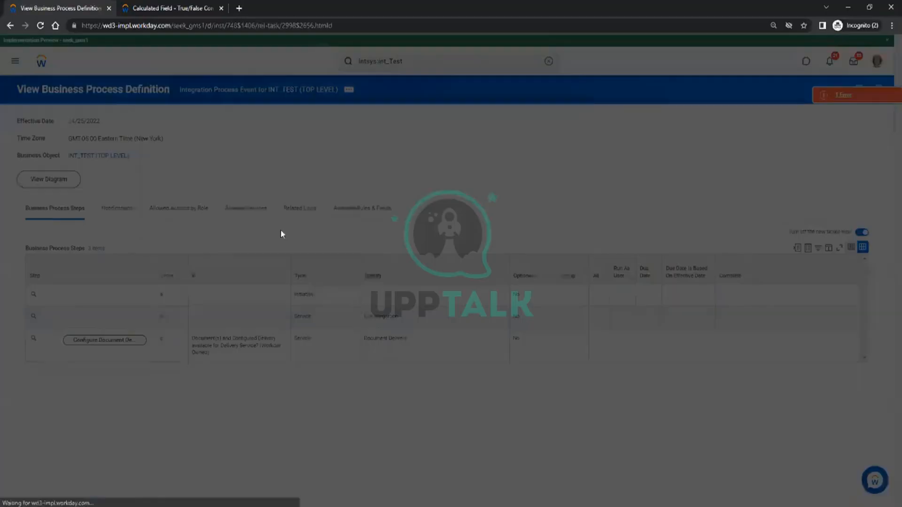
left_click(343, 225)
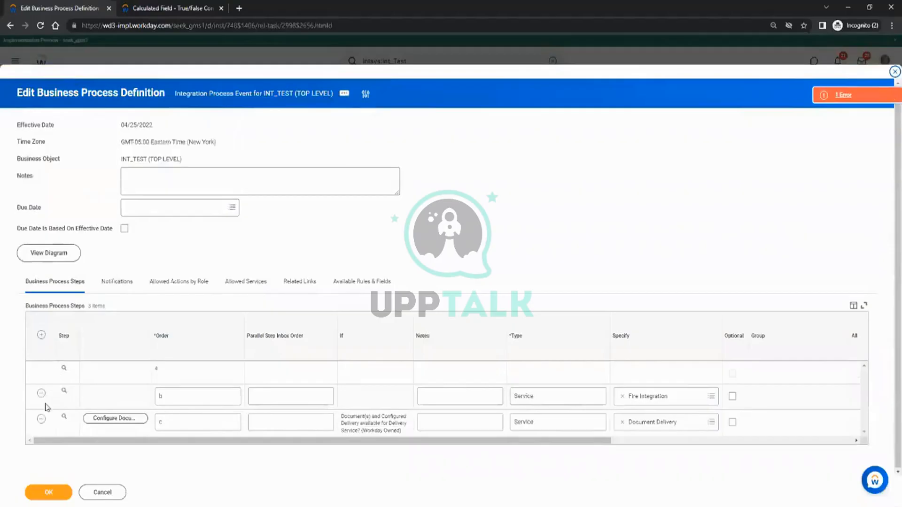
left_click(42, 419)
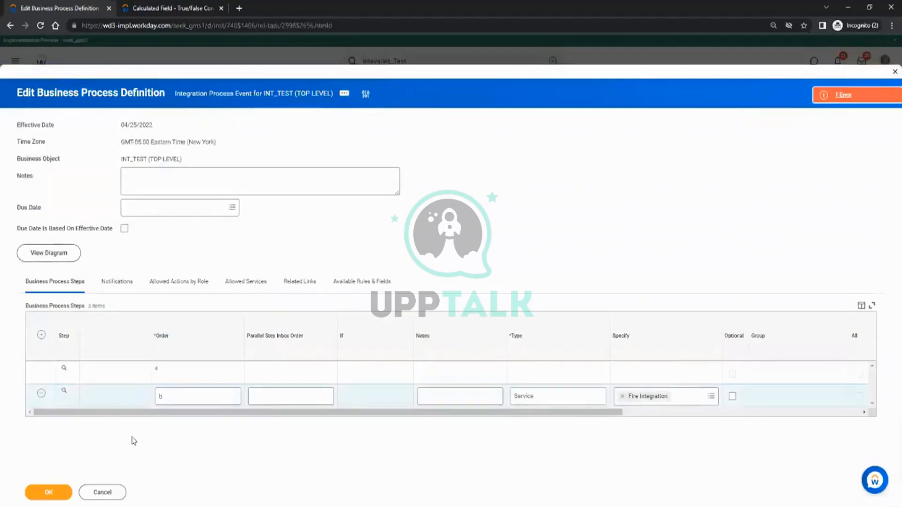
left_click(49, 492)
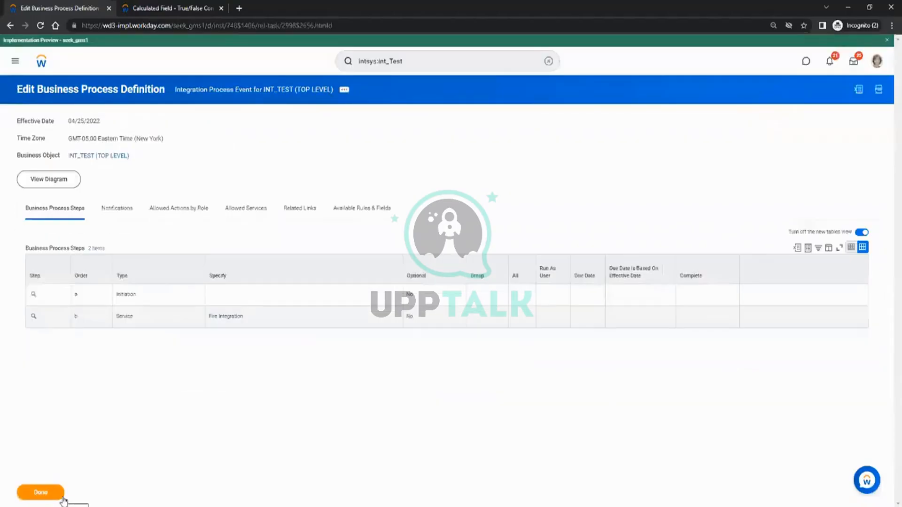
left_click(61, 491)
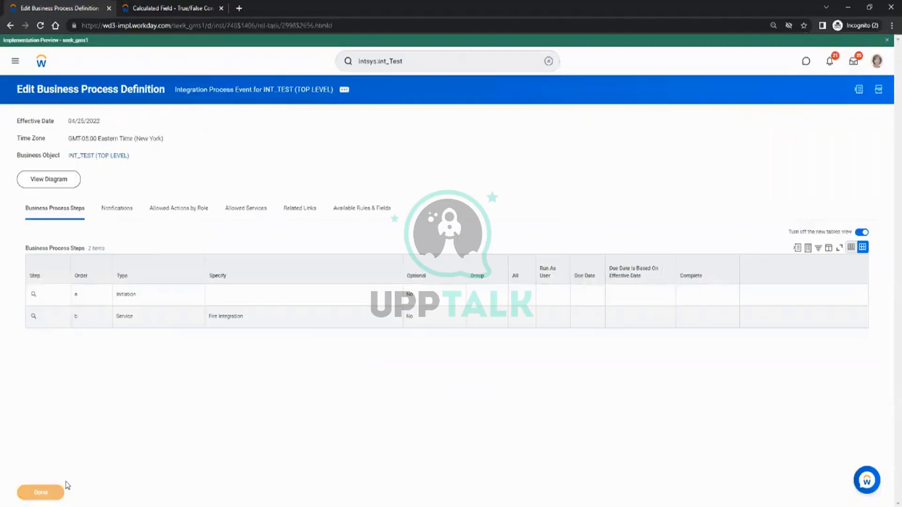
Step: Search again for intsys:int_Test and open the uppercase INT_TEST integration system
left_click(442, 66)
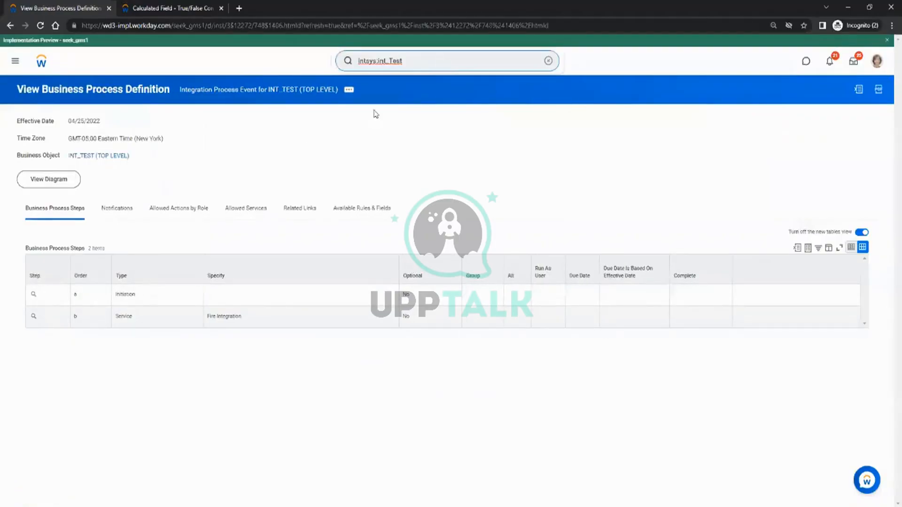
key("Return")
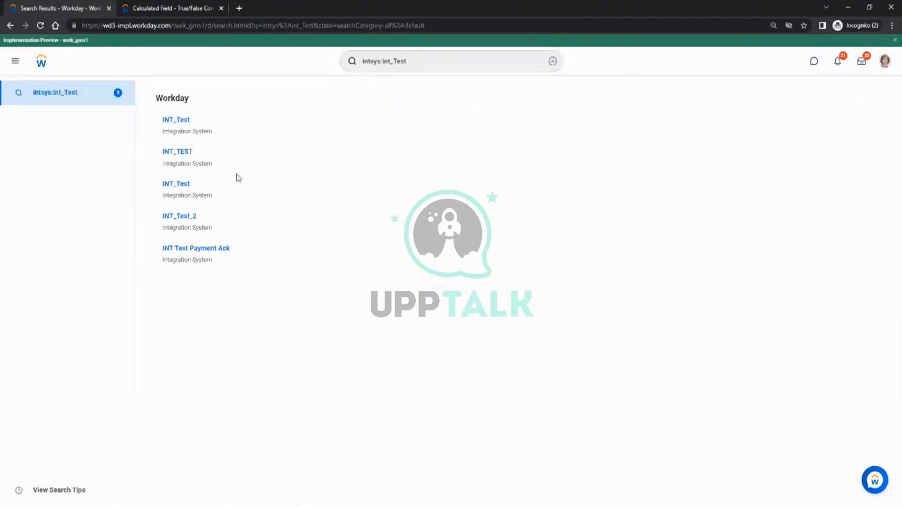
left_click(186, 153)
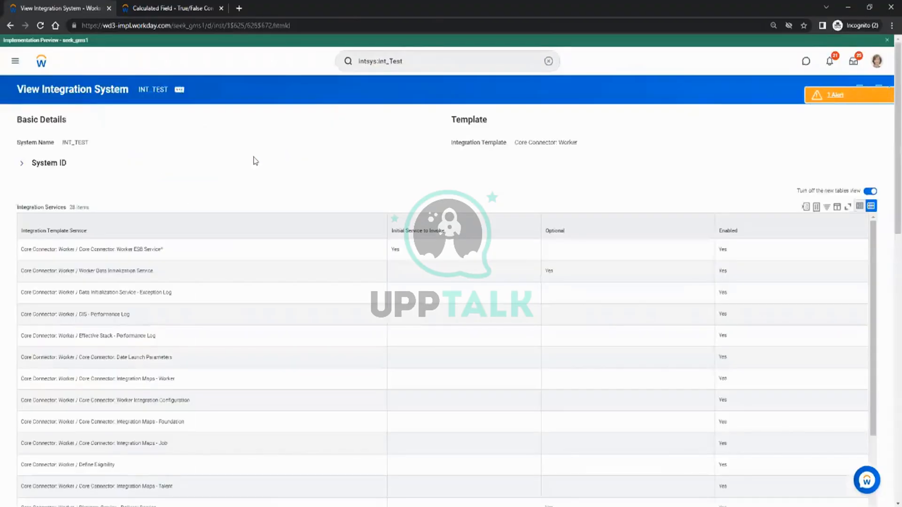
Step: Launch the INT_TEST integration with the Run Now frequency and open its schedule criteria
left_click(179, 90)
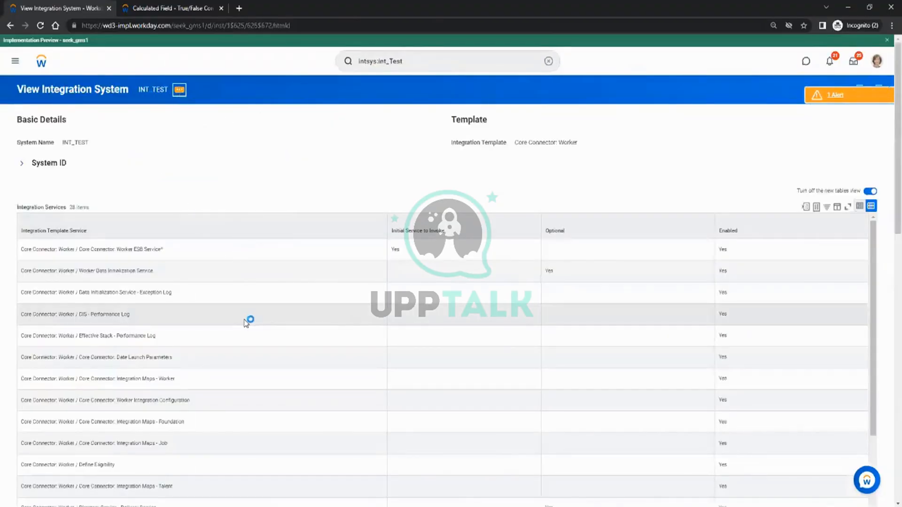
mouse_move(221, 182)
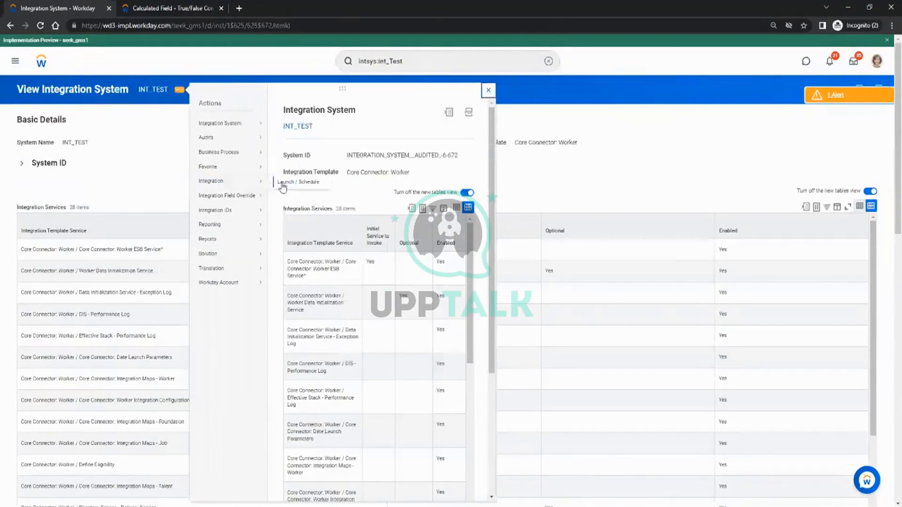
left_click(290, 184)
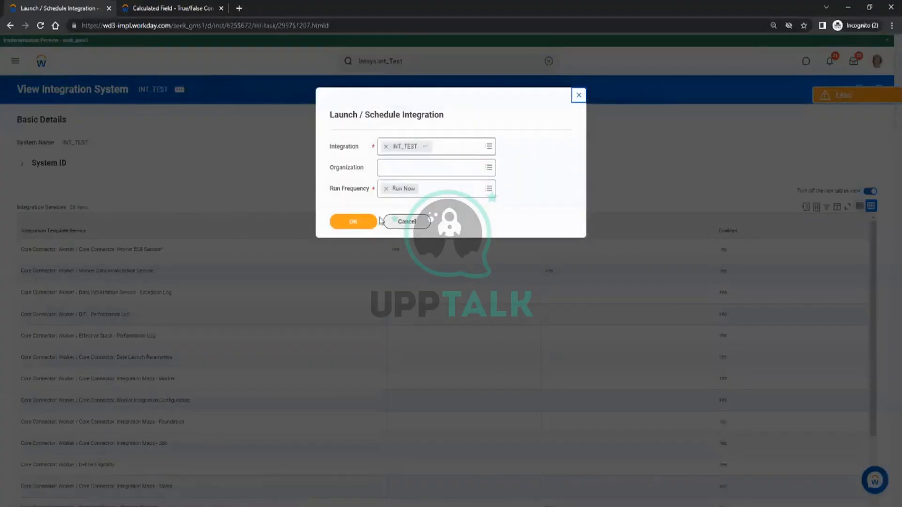
left_click(364, 222)
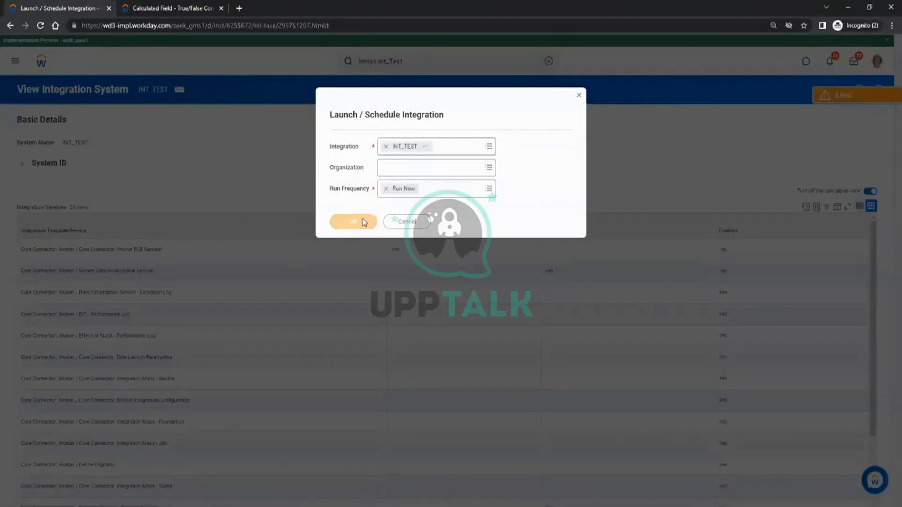
Step: Examine the Core Connector date launch parameters, from As Of Entry Moment to Last Successful Effective Date
scroll(369, 315, "down", 1)
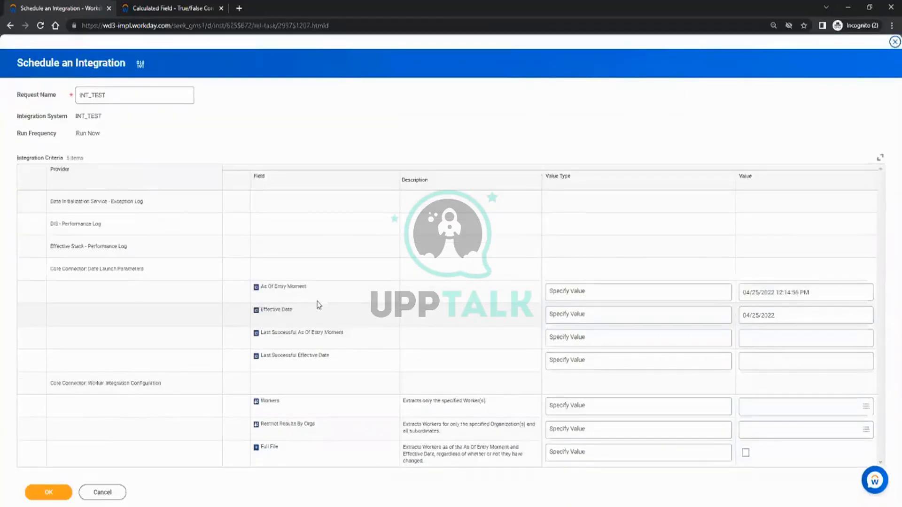
left_click_drag(264, 286, 325, 294)
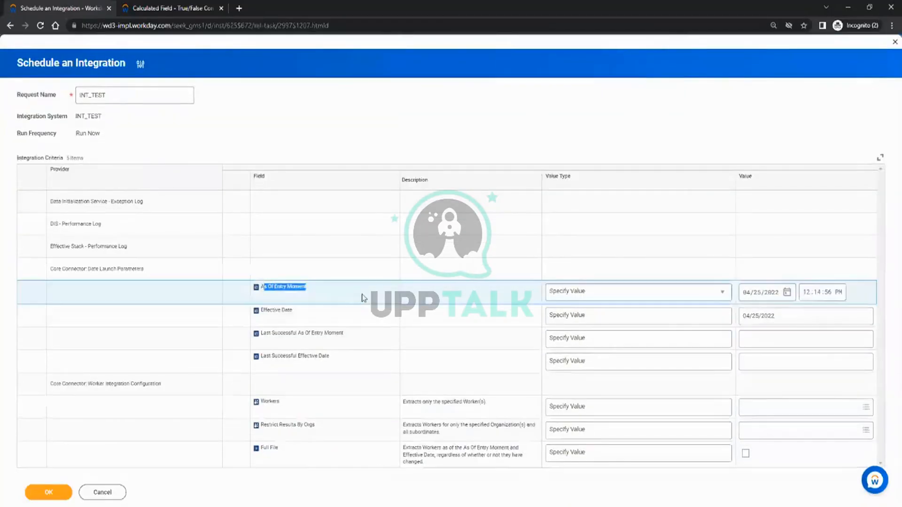
left_click(350, 319)
left_click_drag(264, 310, 318, 334)
left_click(346, 364)
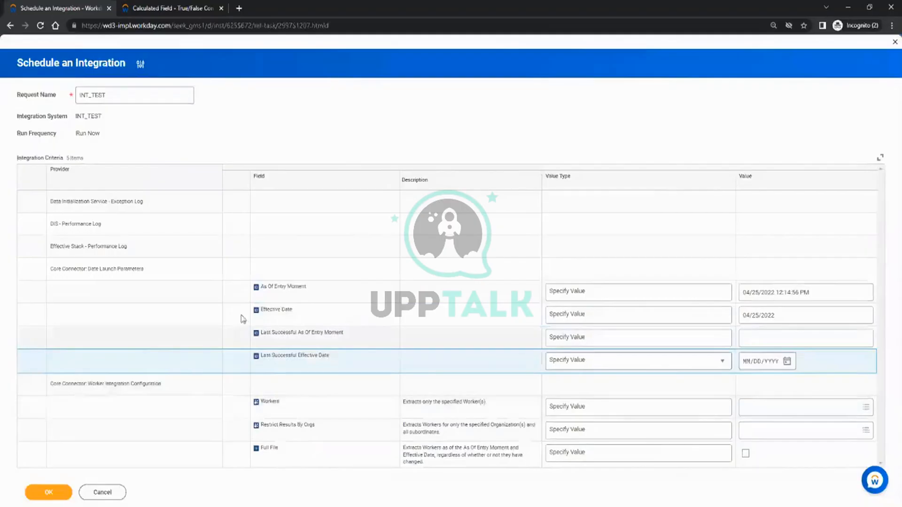
left_click_drag(245, 269, 467, 365)
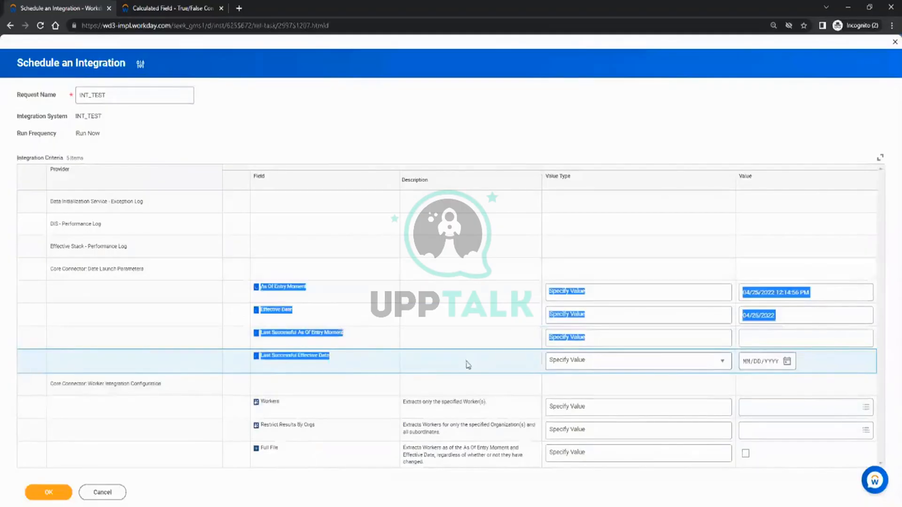
left_click(467, 364)
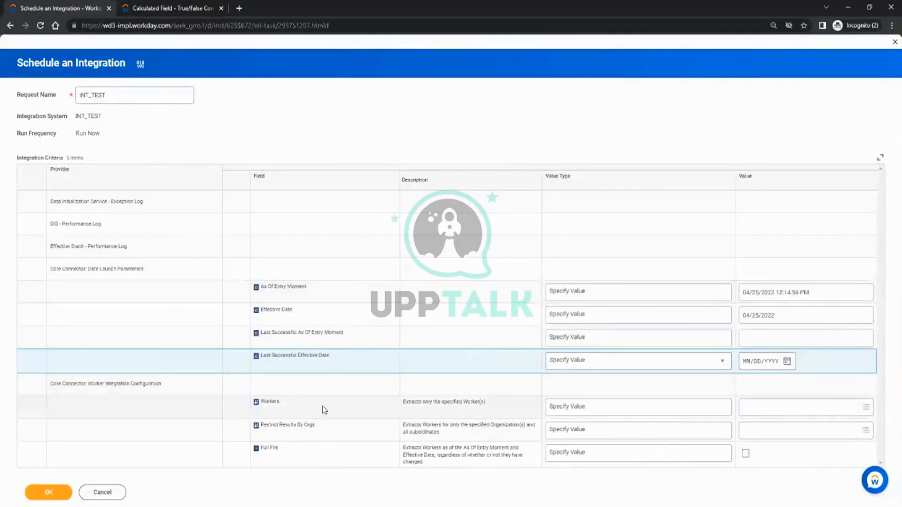
Step: Enable Full File in the Worker Integration Configuration criteria and submit the INT_TEST run
left_click(266, 450)
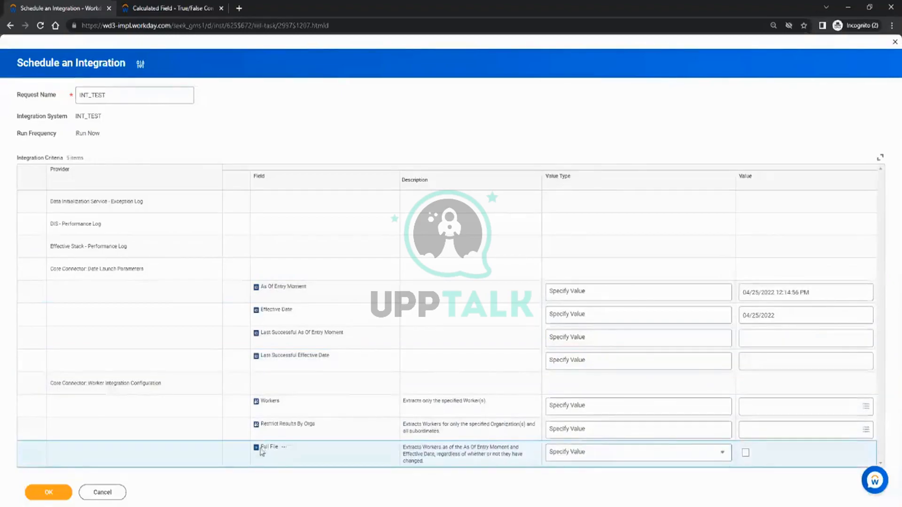
left_click_drag(262, 452, 275, 449)
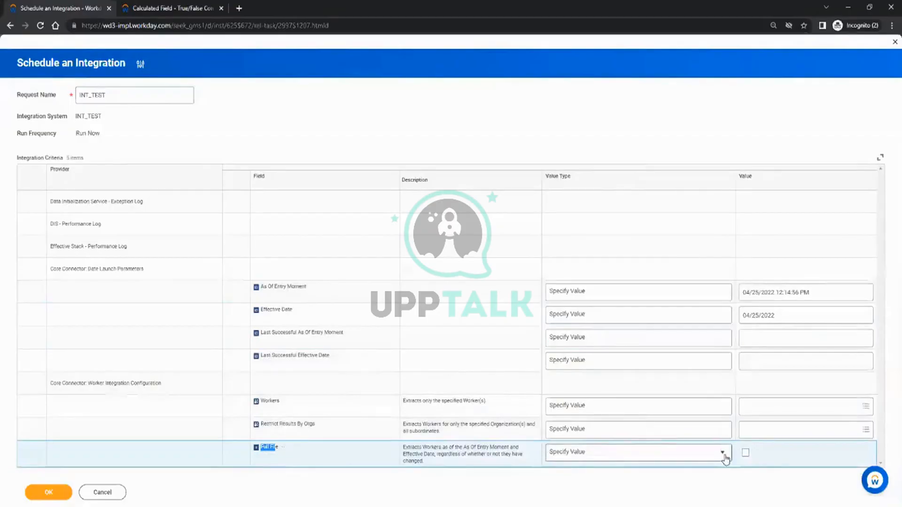
left_click(745, 453)
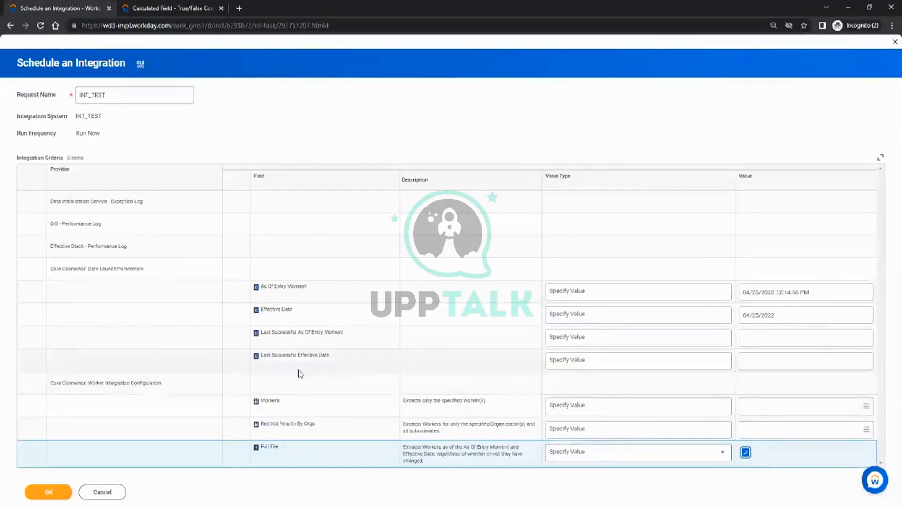
left_click_drag(669, 340, 729, 365)
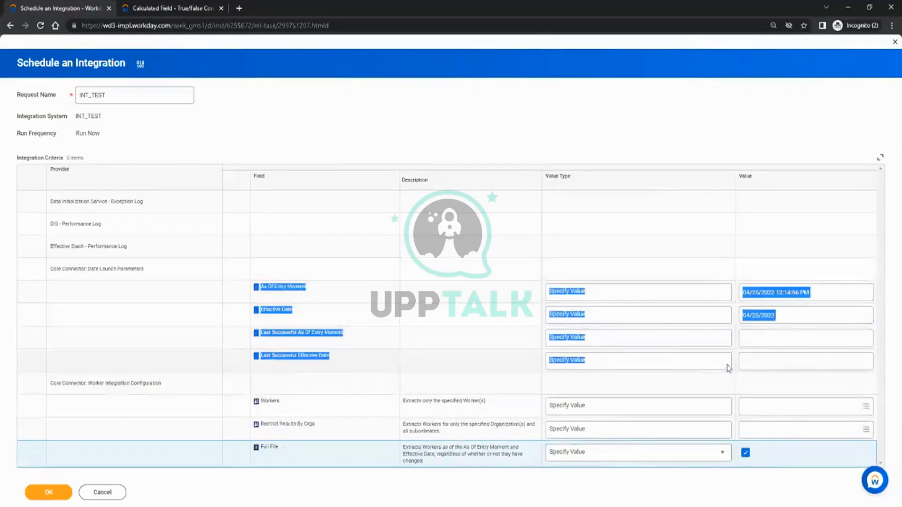
left_click(648, 333)
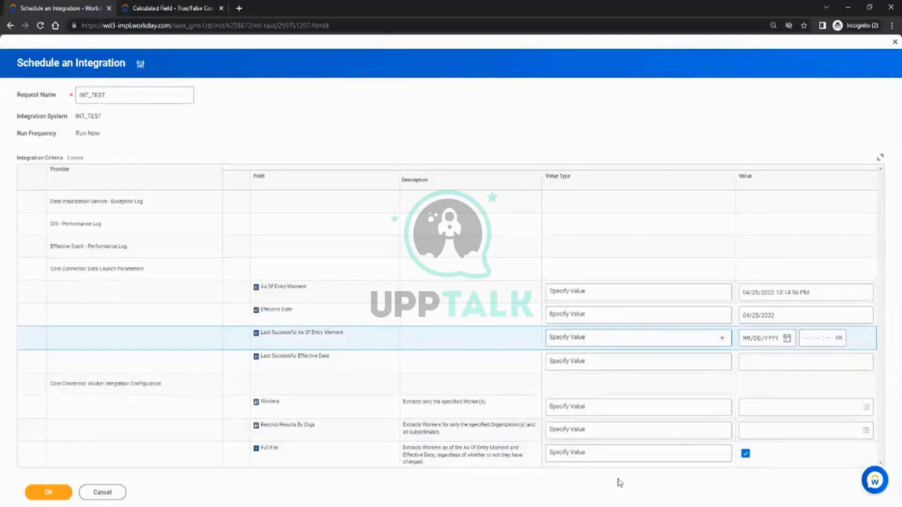
left_click(747, 454)
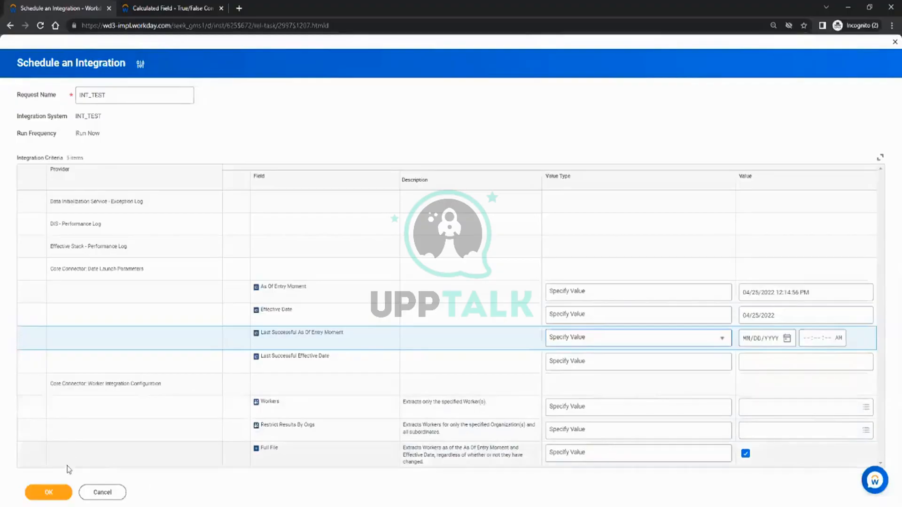
left_click(69, 491)
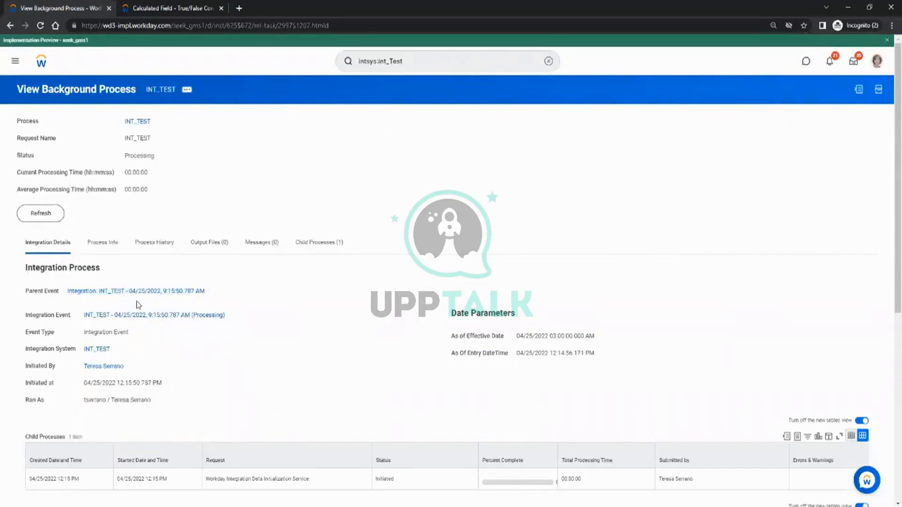
Step: Open the INT_TEST integration system in a new tab from the run's parent event, and close the calculated field tab
left_click(137, 292)
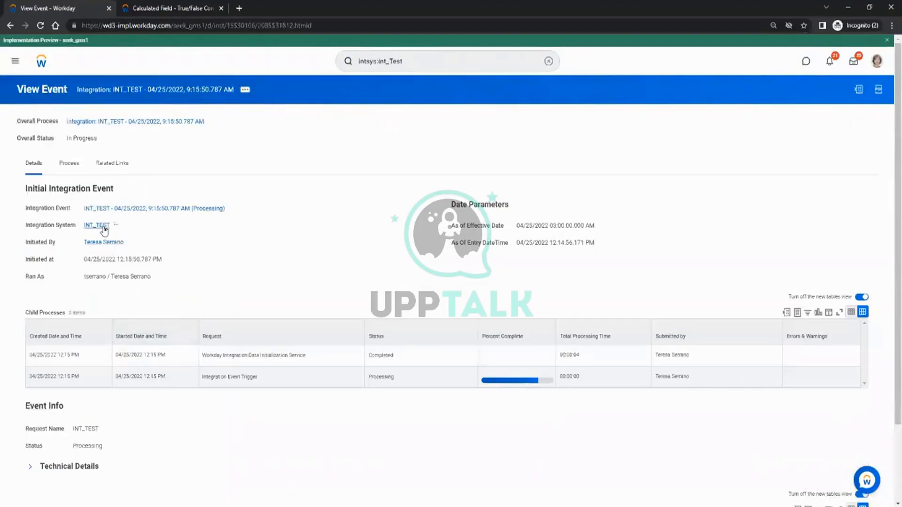
left_click(102, 227)
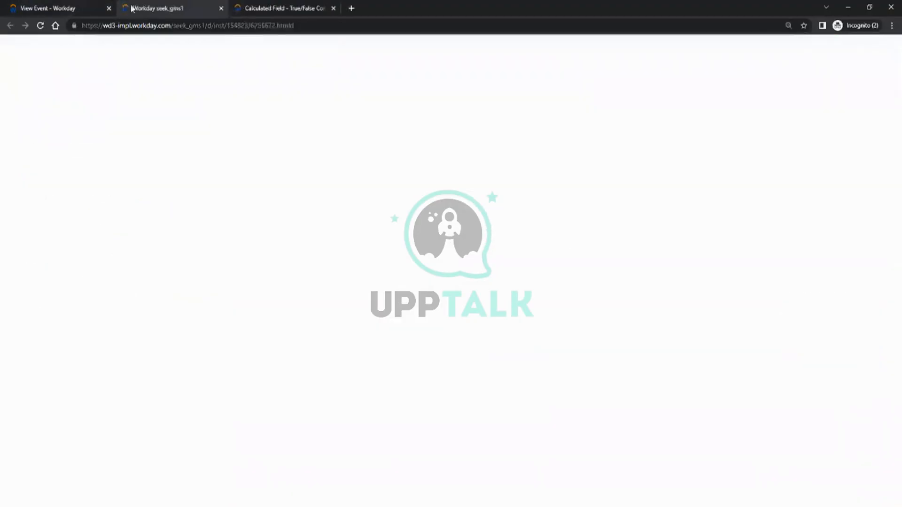
left_click(84, 9)
left_click(307, 7)
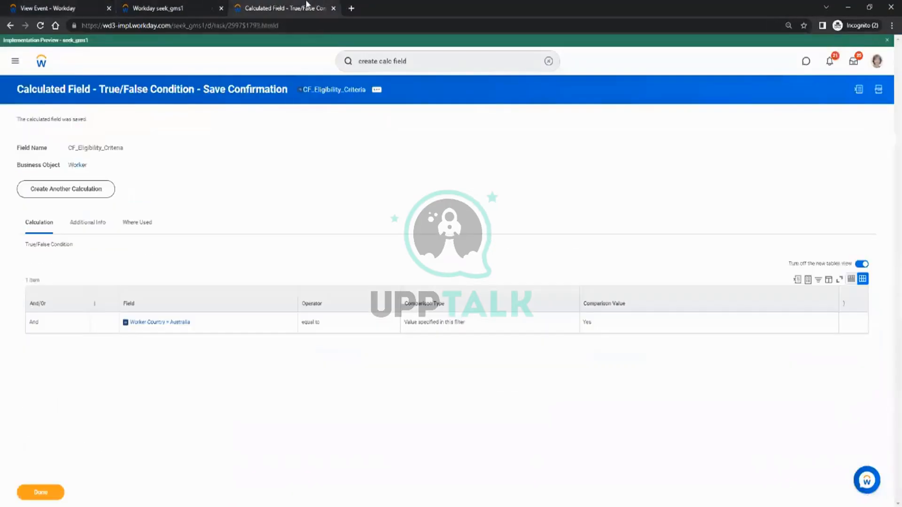
left_click(333, 9)
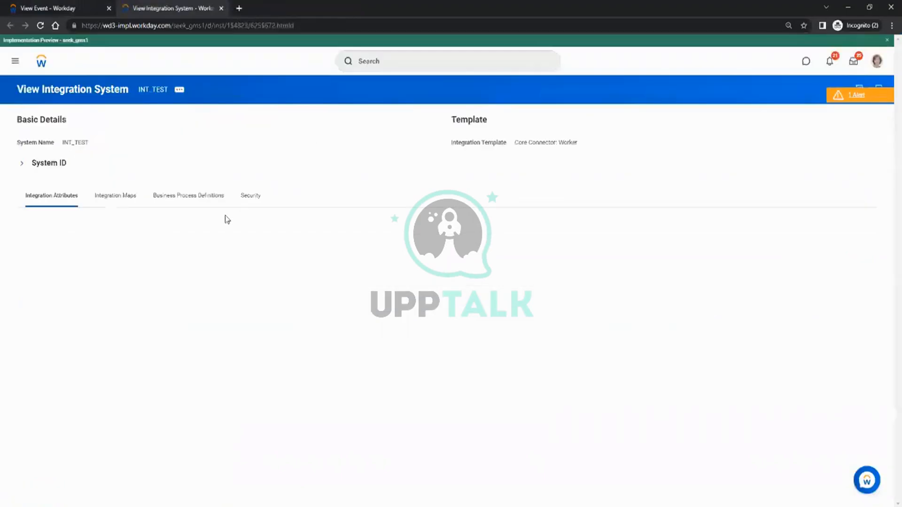
Step: Open another Run Now launch request for INT_TEST, check the first run's integration event in the other tab, and return to the request
left_click(179, 89)
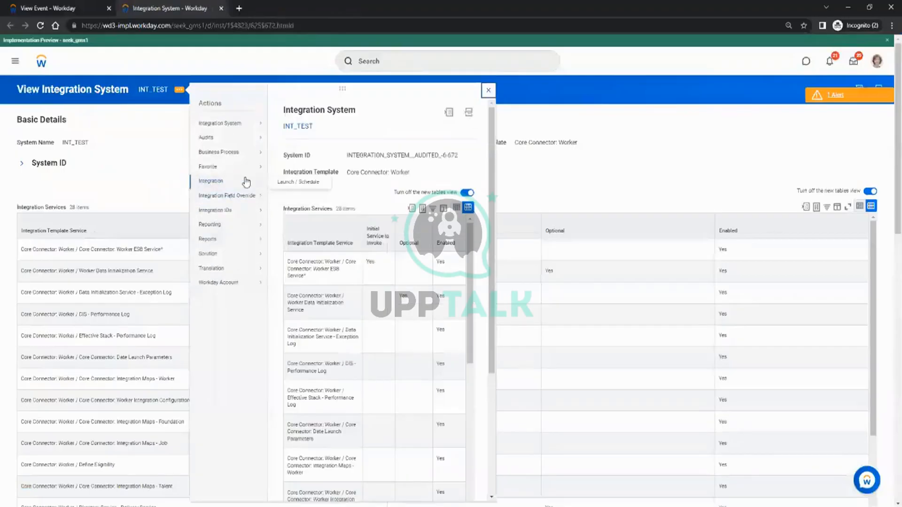
left_click(292, 187)
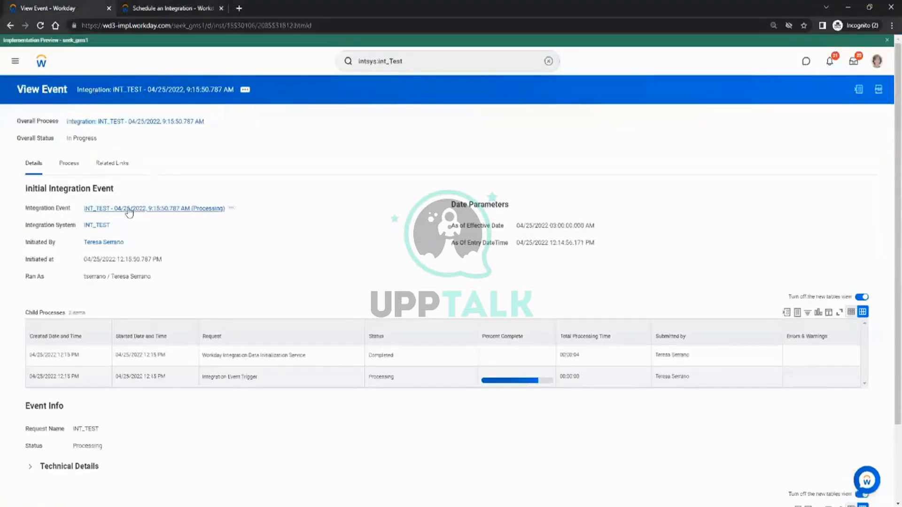
left_click(152, 207)
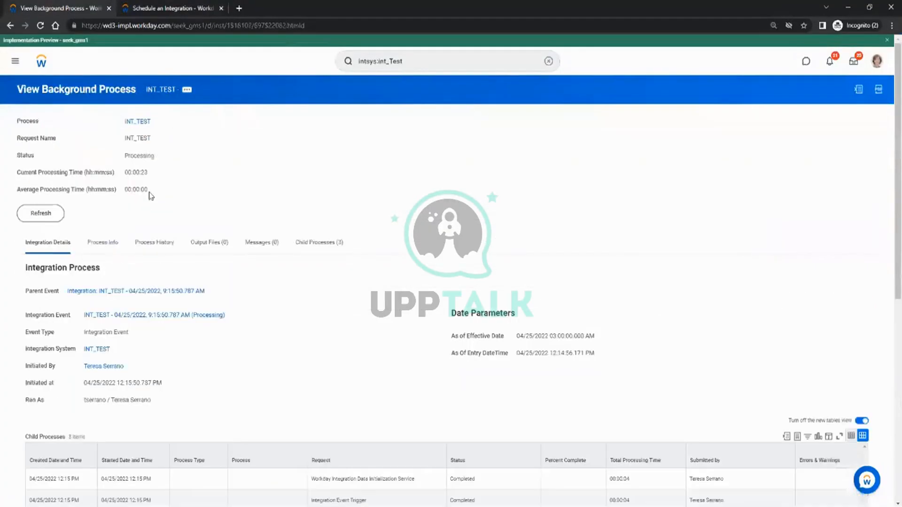
left_click(177, 6)
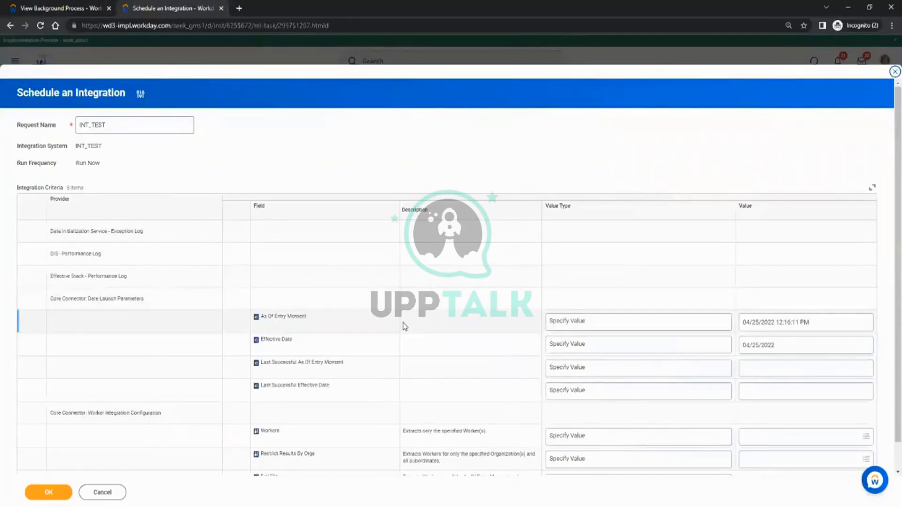
Step: Examine the Full File, Restrict Results By Orgs and Workers criteria, including the options for selecting specific workers
scroll(454, 230, "down", 1)
left_click_drag(262, 446, 326, 461)
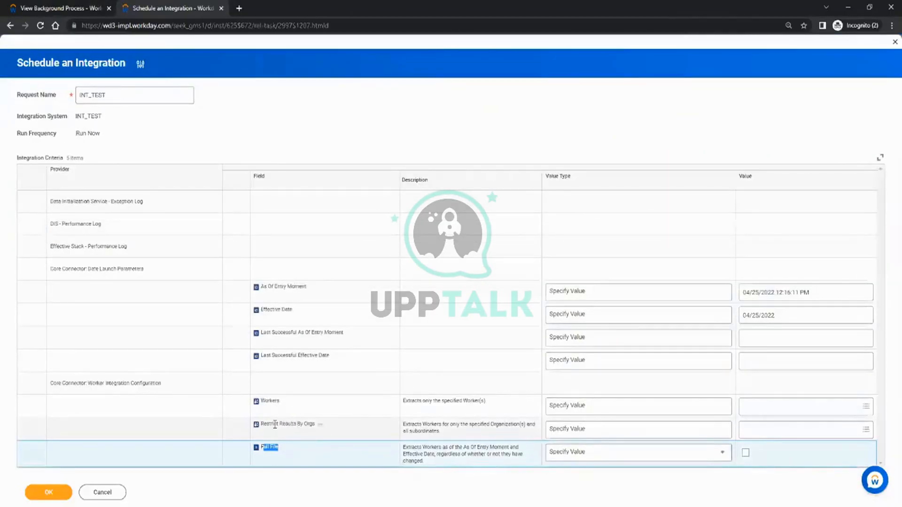
left_click_drag(274, 424, 318, 429)
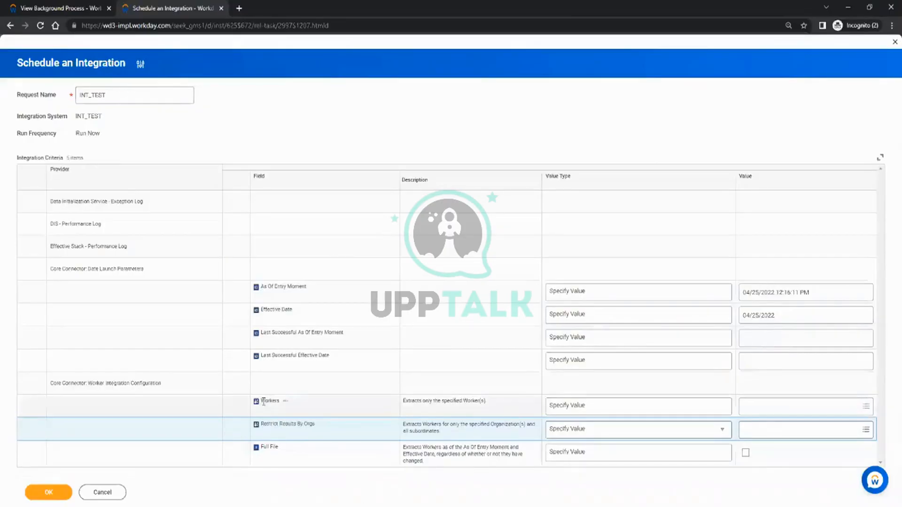
left_click(322, 415)
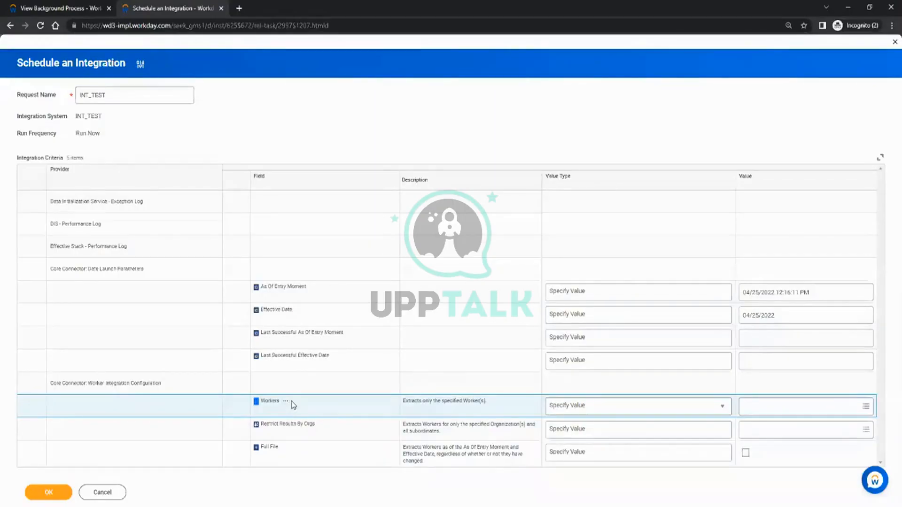
left_click(773, 406)
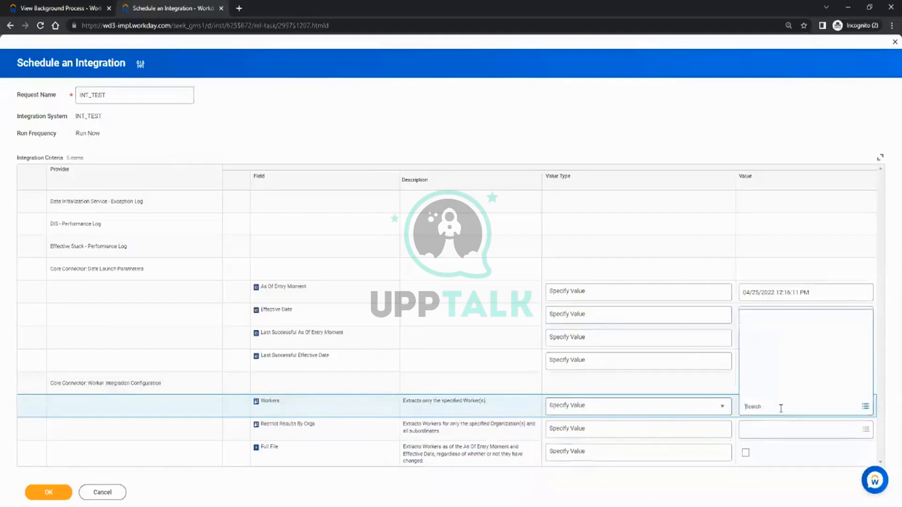
left_click(605, 393)
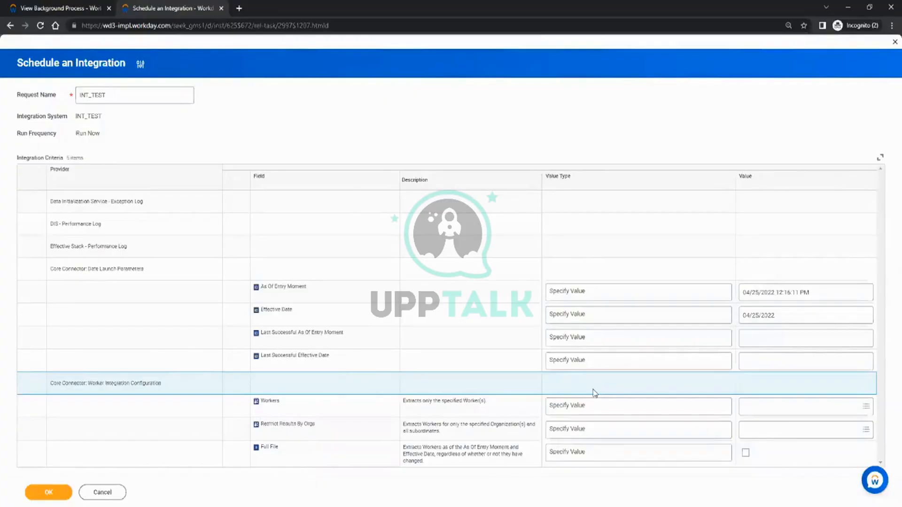
left_click(791, 412)
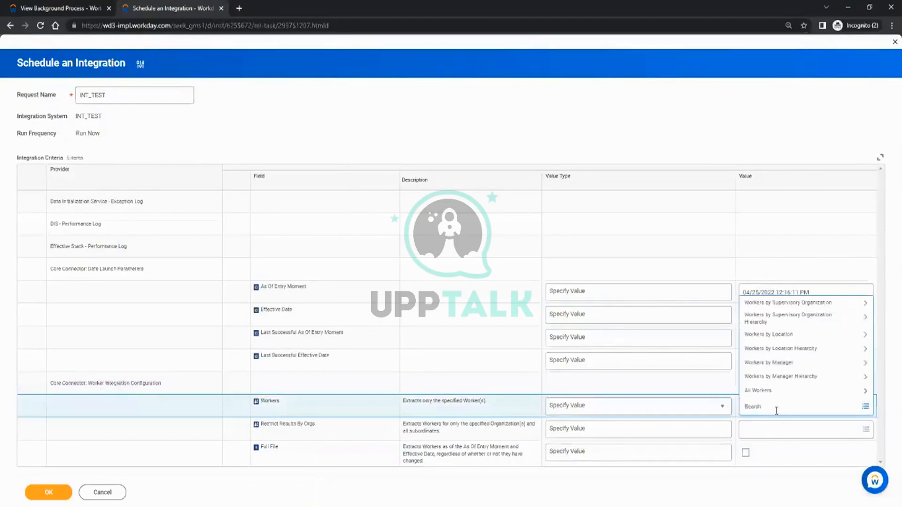
left_click(704, 397)
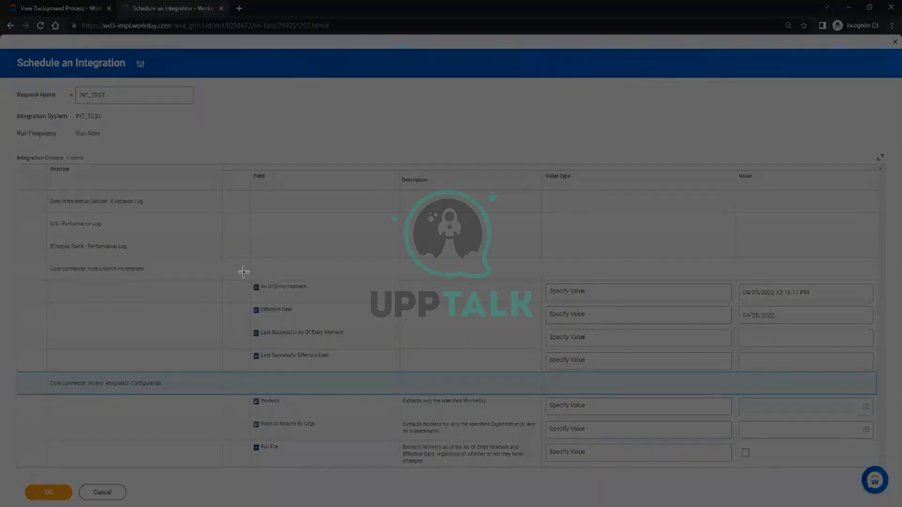
Step: Capture a screenshot of the four date launch parameter rows, switch to Paint and clear the entire canvas
left_click_drag(242, 272, 523, 372)
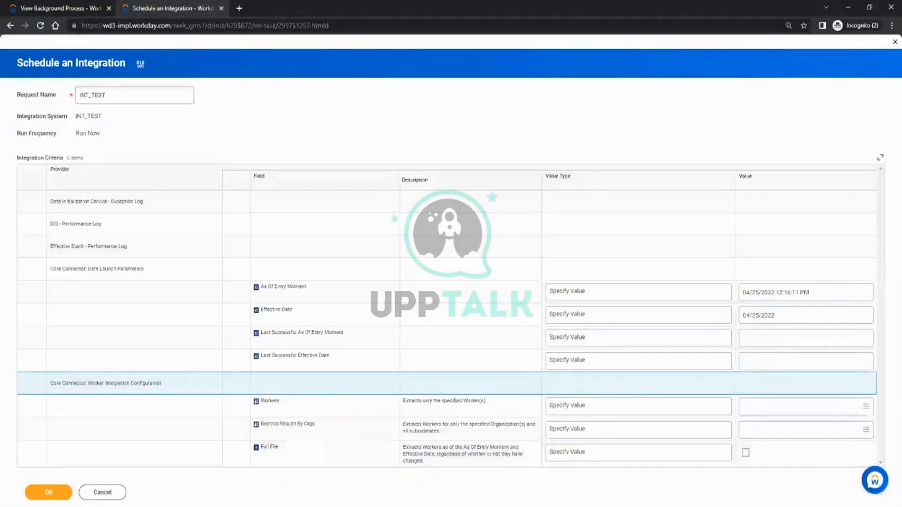
key("alt+Tab")
key("ctrl+a")
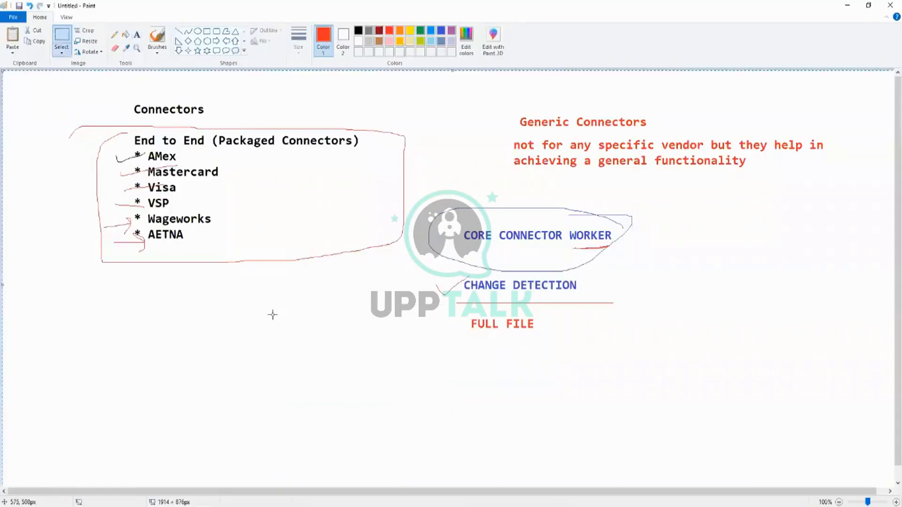
key("Delete")
Step: Paste the captured date launch parameters into Paint and move them down and slightly right on the blank canvas
key("ctrl+v")
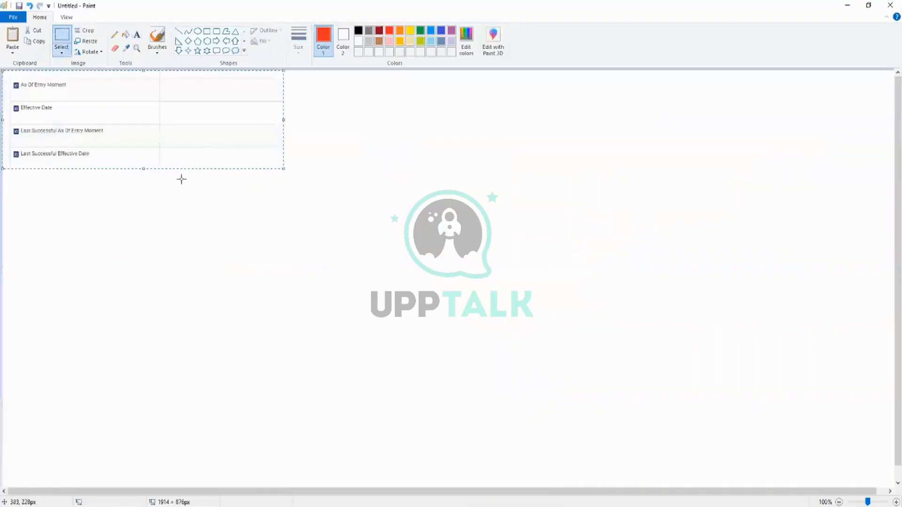
left_click_drag(153, 131, 192, 248)
left_click(298, 346)
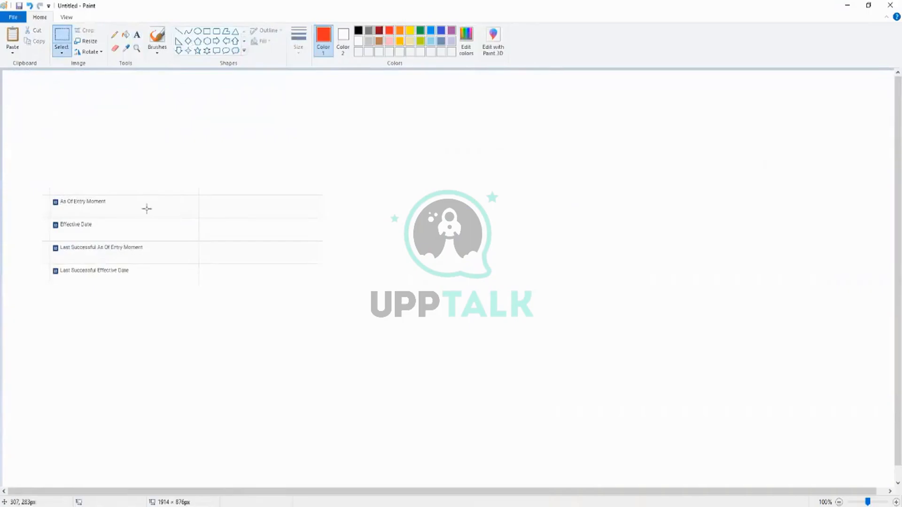
Step: Draw red pencil connectors linking As Of Entry Moment with Last Successful As Of Entry Moment, and Effective Date with Last Successful Effective Date
scroll(144, 224, "up", 1)
scroll(260, 227, "down", 3)
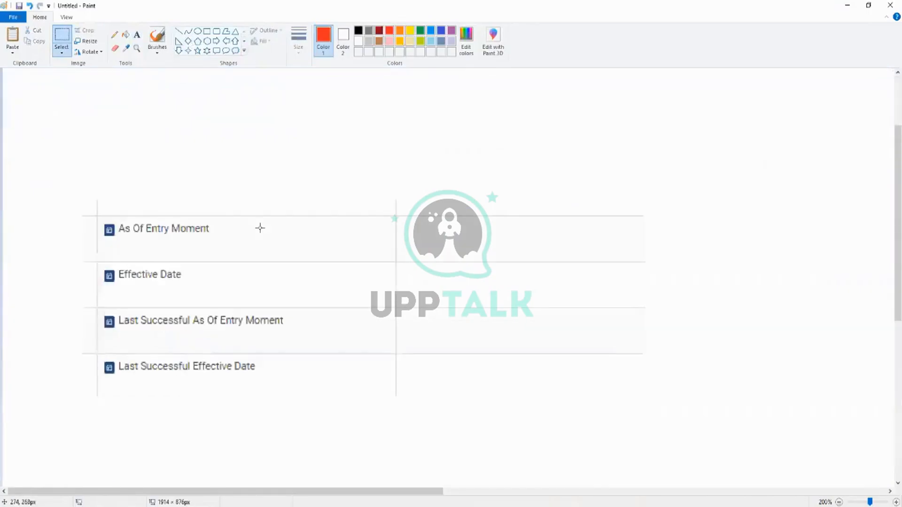
scroll(270, 232, "down", 3)
scroll(258, 182, "up", 3)
left_click(113, 36)
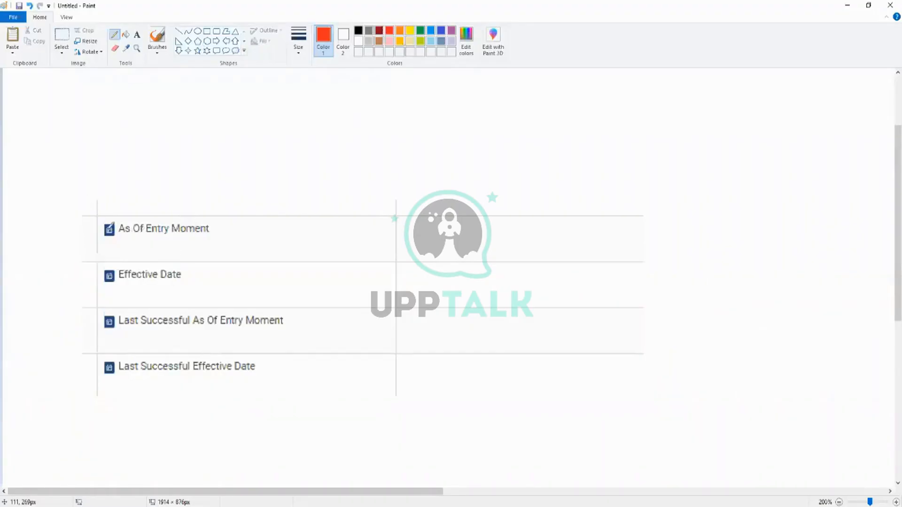
mouse_move(104, 229)
left_mouse_down()
mouse_move(64, 226)
mouse_move(63, 325)
mouse_move(100, 324)
left_mouse_up()
mouse_move(187, 273)
left_mouse_down()
mouse_move(326, 279)
mouse_move(329, 351)
mouse_move(278, 351)
mouse_move(265, 356)
mouse_move(272, 368)
left_mouse_up()
left_click_drag(193, 268, 191, 284)
mouse_move(99, 223)
left_mouse_down()
mouse_move(107, 229)
mouse_move(95, 238)
left_mouse_up()
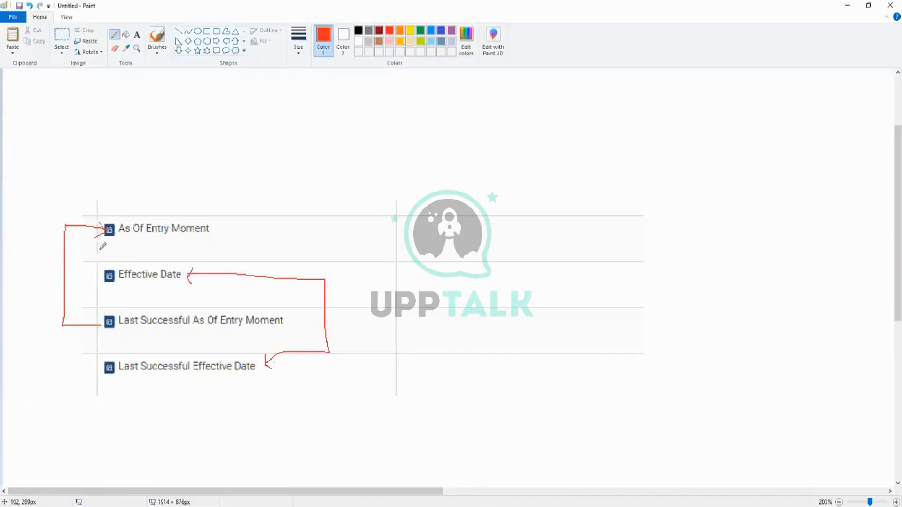
mouse_move(101, 317)
left_mouse_down()
mouse_move(107, 324)
mouse_move(90, 331)
left_mouse_up()
Step: Add a red text heading "Promoted" above the pasted date parameters, followed by a blank line
left_click(137, 34)
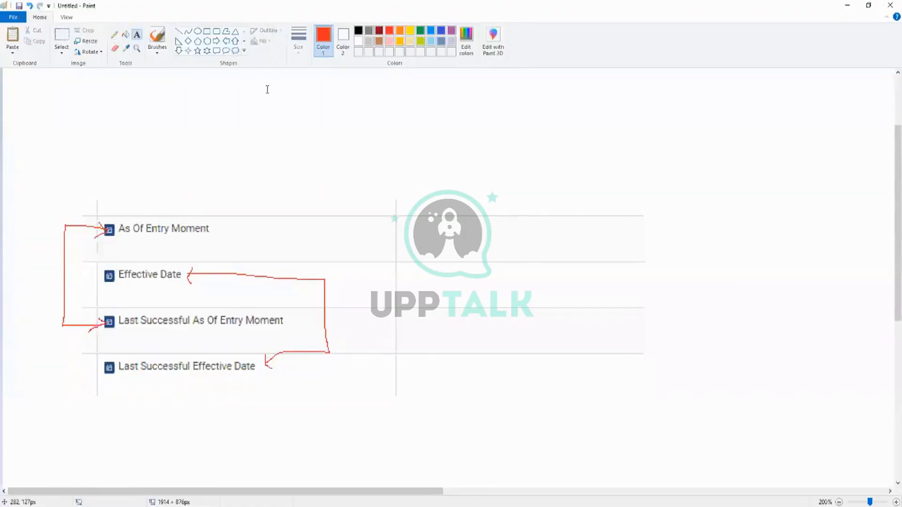
left_click(341, 90)
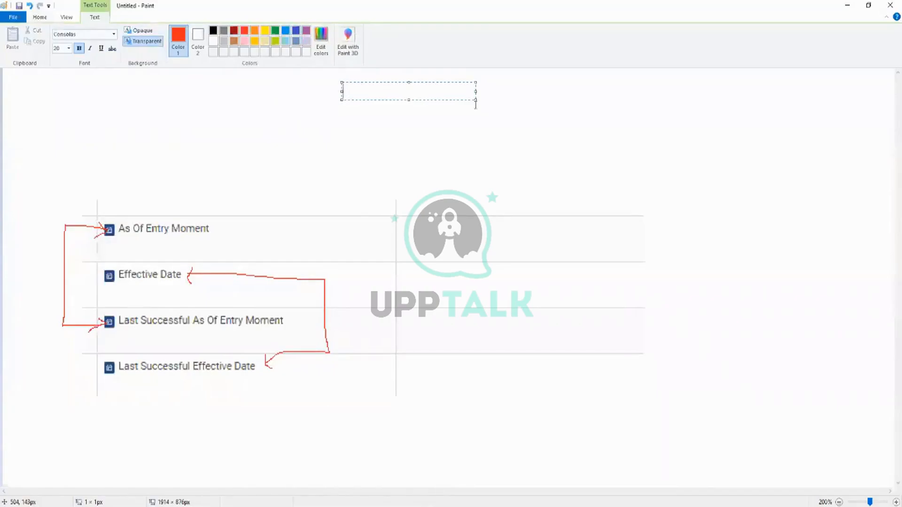
type("P")
key("BackSpace")
scroll(549, 110, "down", 2, "ctrl")
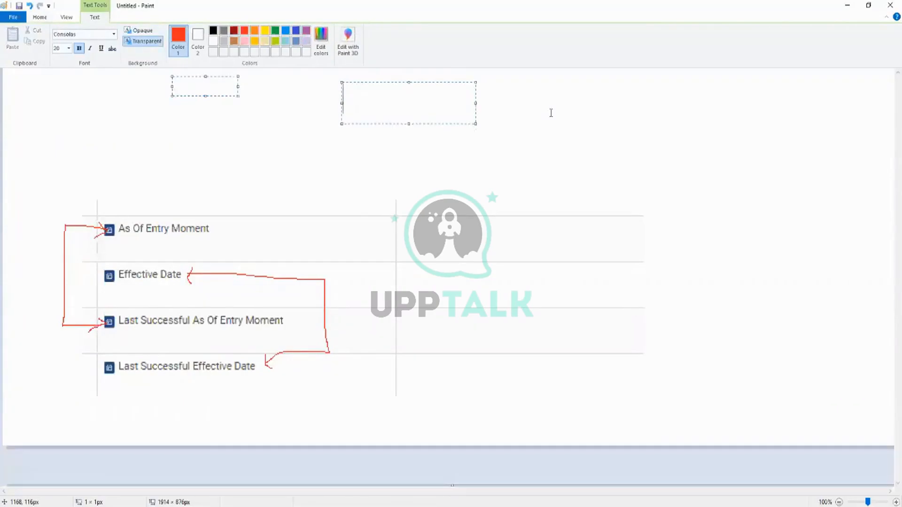
scroll(405, 159, "up", 1, "ctrl")
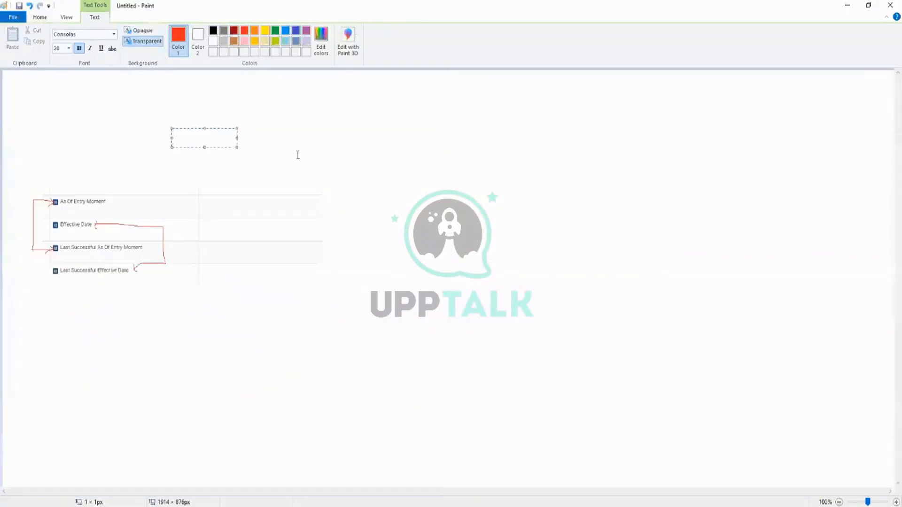
left_click(272, 98)
left_click(269, 94)
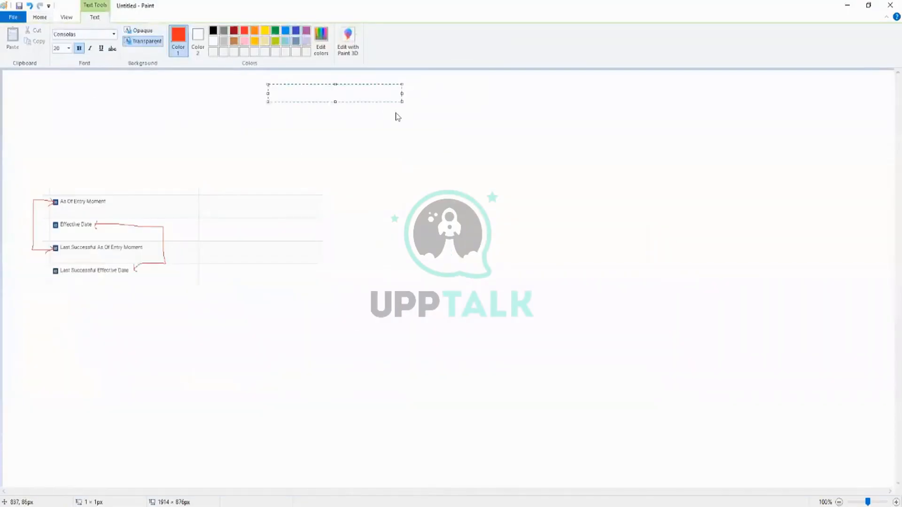
type("Promoto")
type("d")
key("Return")
key("Return")
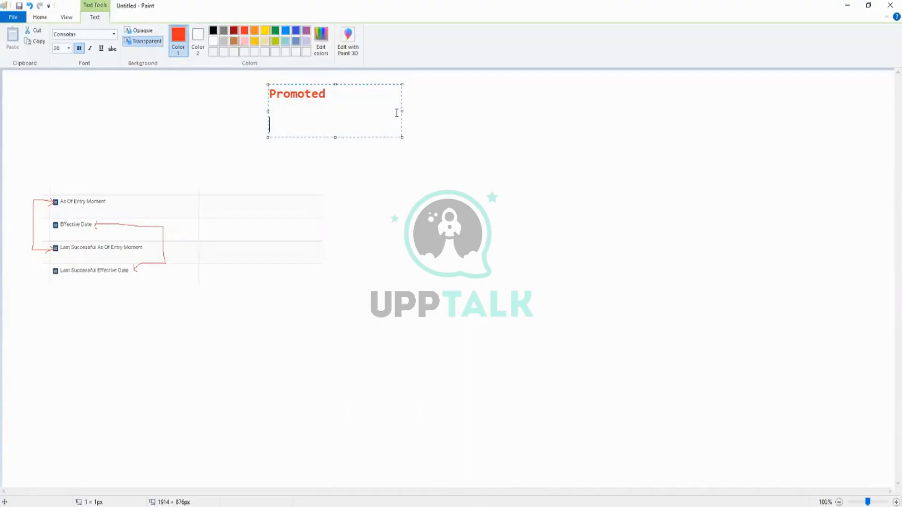
Step: Add the line "25 april - Did the update in the system" below the heading and widen the text box to fit it
type("25 april - Did")
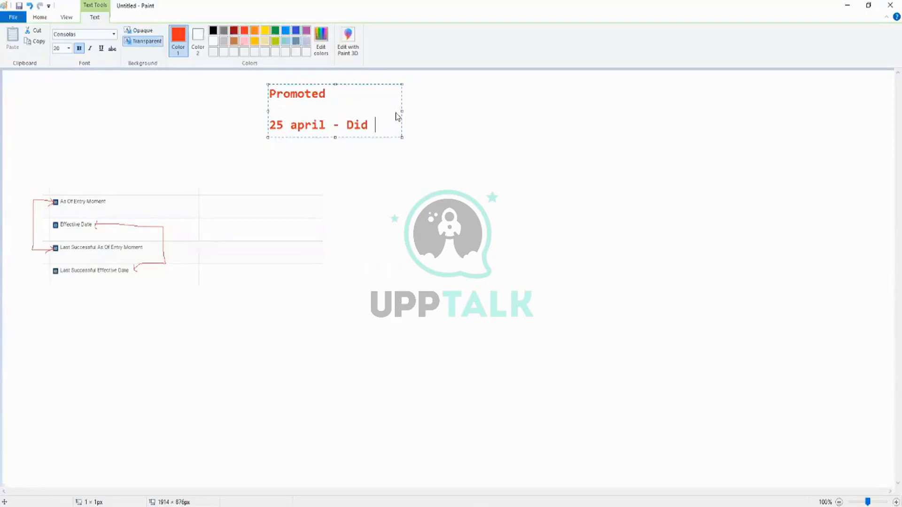
type("the upd")
key("BackSpace")
key("BackSpace")
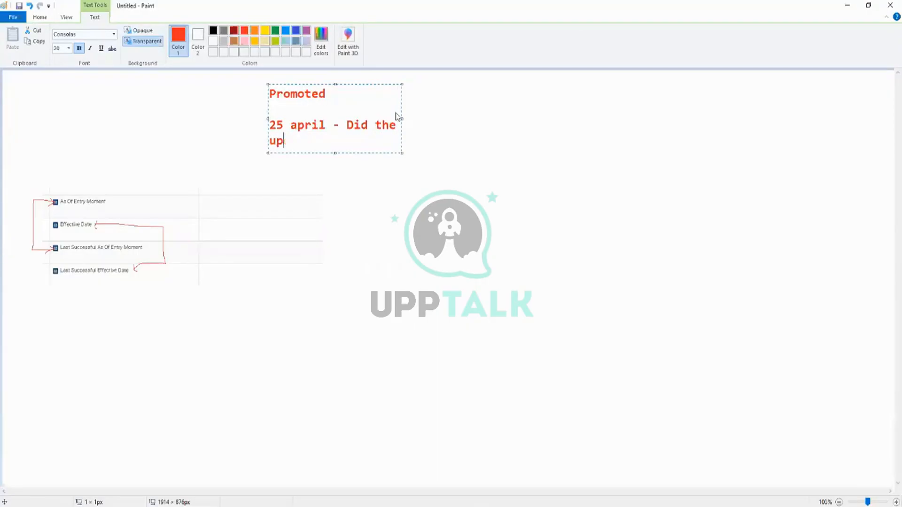
type("pdate in teh sys")
key("BackSpace")
key("BackSpace")
key("BackSpace")
key("BackSpace")
key("BackSpace")
key("BackSpace")
type("he systm")
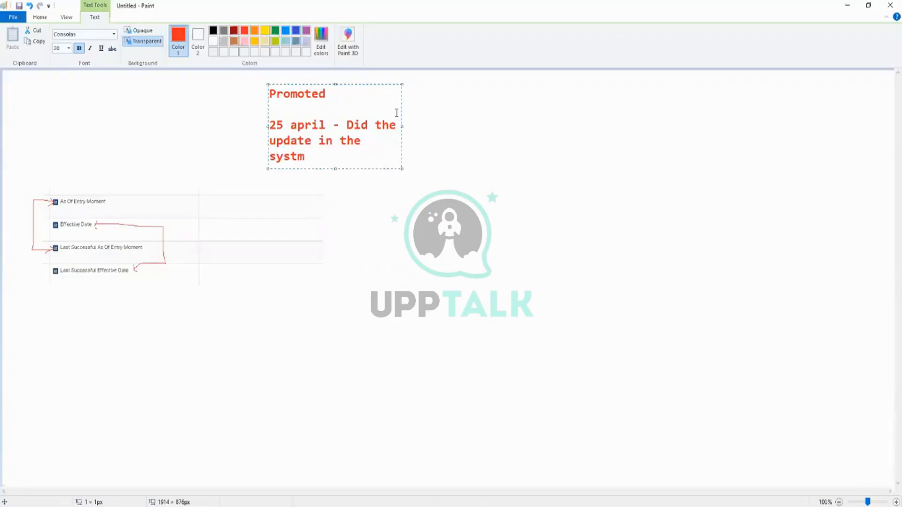
key("BackSpace")
type("em")
left_click_drag(403, 126, 651, 142)
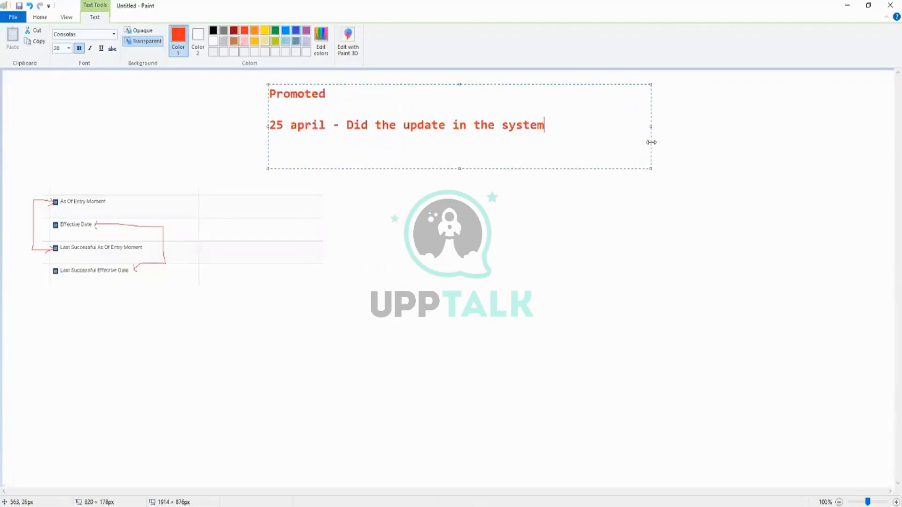
Step: Add the line "1 May - is the effective date" below the 25 april line and finish the text
key("Return")
key("Return")
type("1 May -")
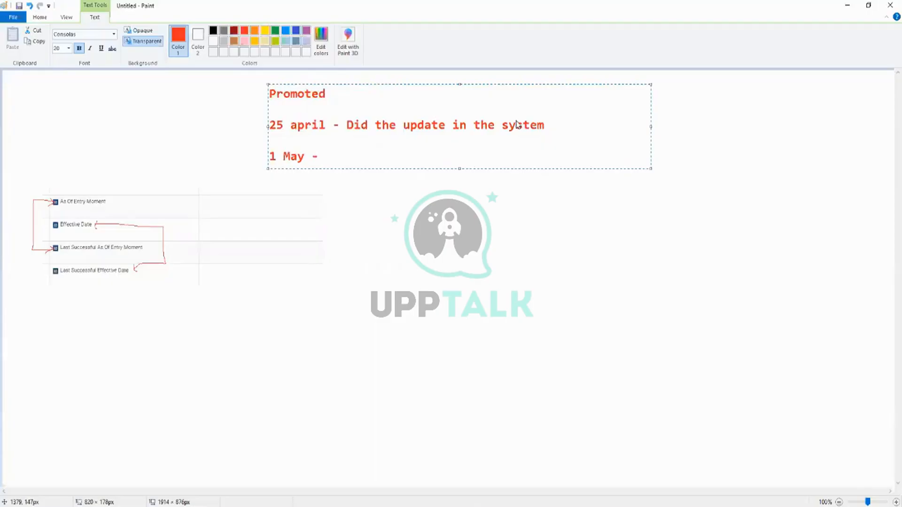
type(" i s")
key("BackSpace")
key("BackSpace")
type("s the effective ")
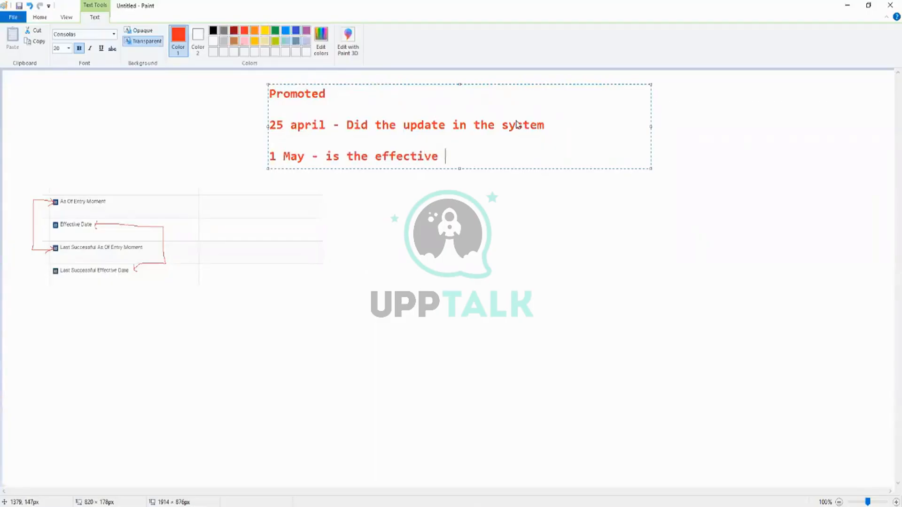
type("date")
left_click(489, 189)
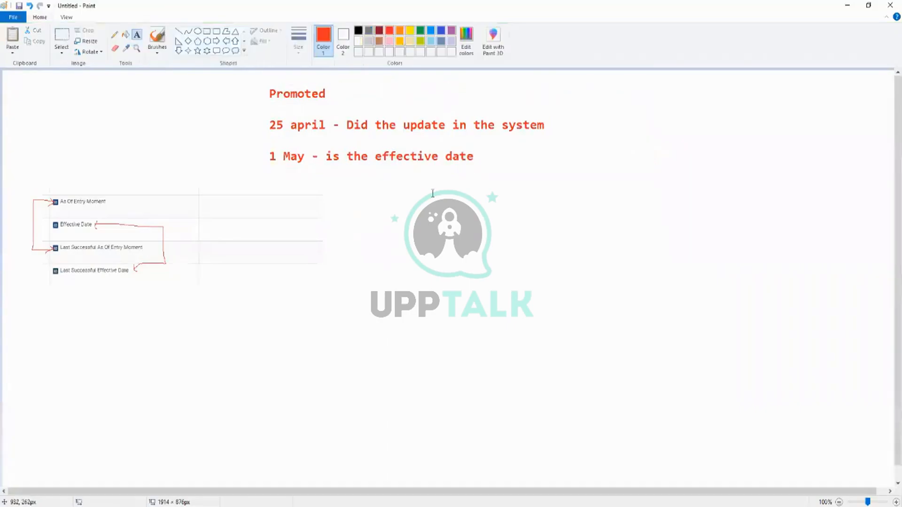
Step: Draw black pencil arrows from As Of Entry Moment to 25 april and from Effective Date to 1 May, and underline both parameter names
left_click(358, 31)
left_click(114, 36)
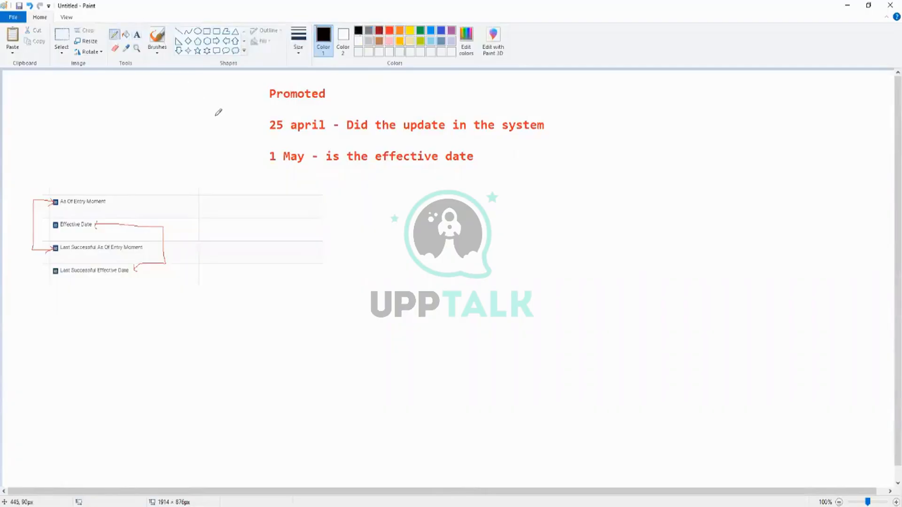
mouse_move(226, 127)
left_mouse_down()
mouse_move(263, 126)
mouse_move(251, 117)
mouse_move(270, 126)
mouse_move(260, 132)
left_mouse_up()
mouse_move(86, 193)
left_mouse_down()
mouse_move(120, 161)
mouse_move(244, 126)
mouse_move(234, 134)
left_mouse_up()
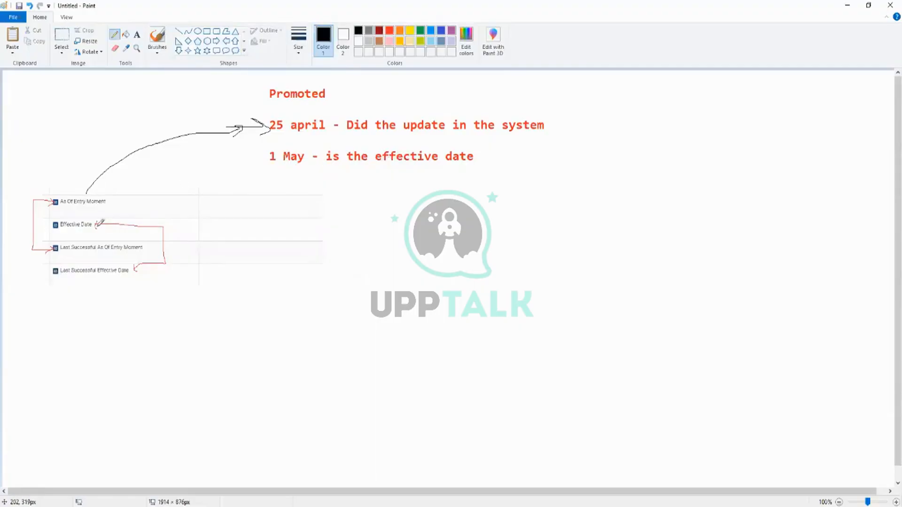
mouse_move(98, 224)
left_mouse_down()
mouse_move(268, 161)
mouse_move(253, 153)
mouse_move(266, 159)
mouse_move(262, 174)
left_mouse_up()
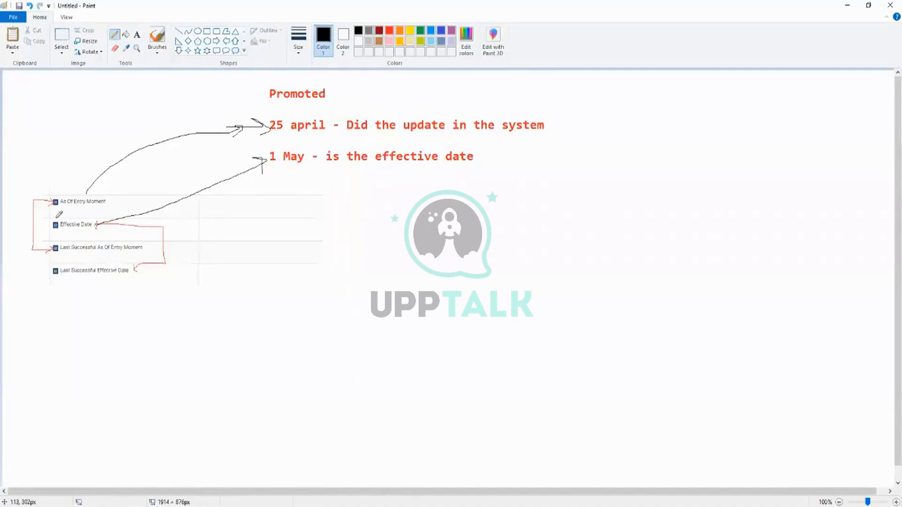
mouse_move(61, 203)
left_mouse_down()
mouse_move(124, 206)
mouse_move(74, 204)
mouse_move(97, 229)
mouse_move(110, 228)
left_mouse_up()
Step: Switch to Workday in the browser and refresh the INT_TEST background process
left_click(116, 506)
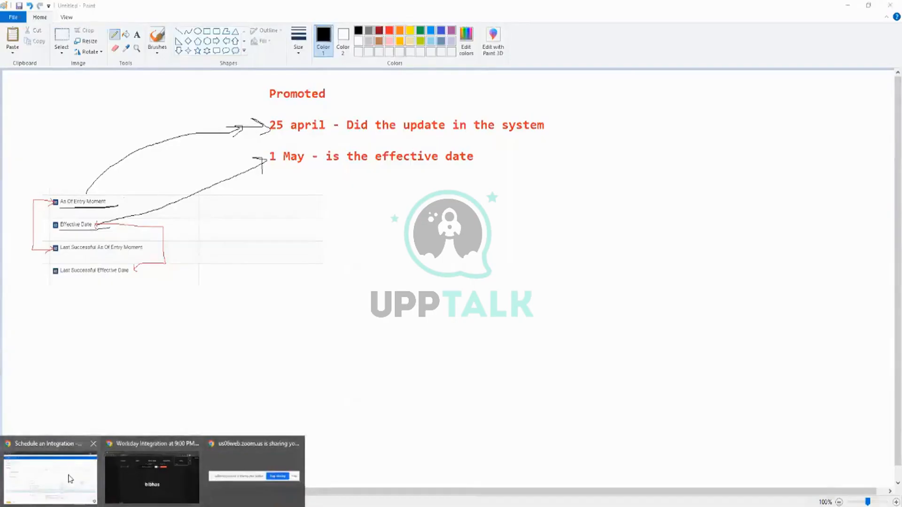
left_click(49, 472)
left_click(56, 6)
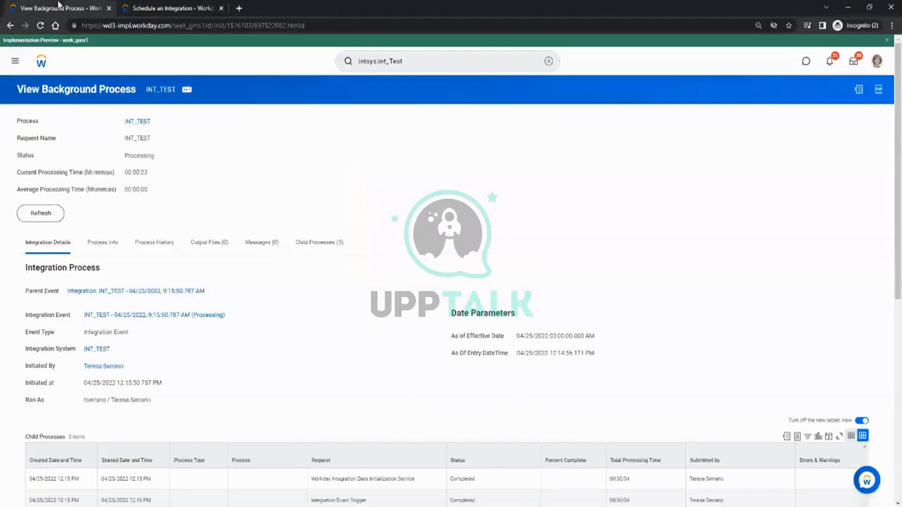
left_click(53, 216)
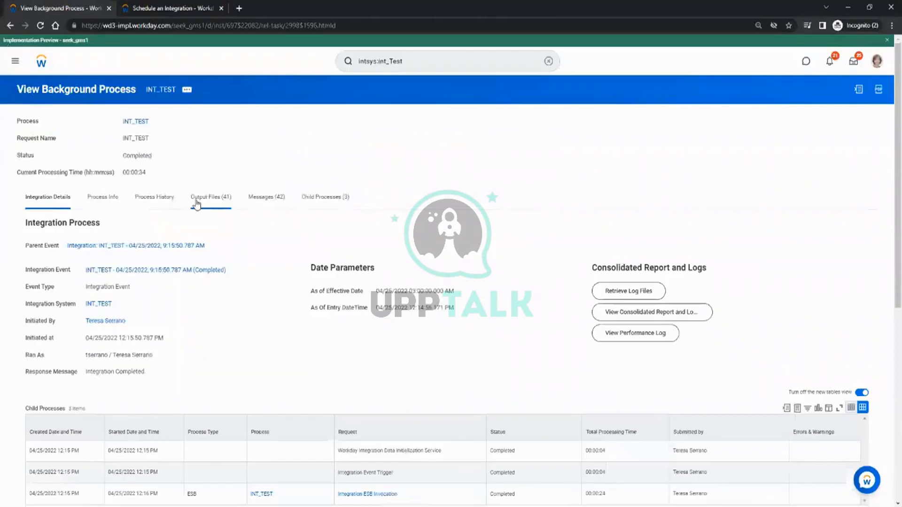
Step: Examine the output files and the process history of the INT_TEST run
left_click(204, 205)
scroll(210, 227, "down", 4)
scroll(210, 227, "down", 8)
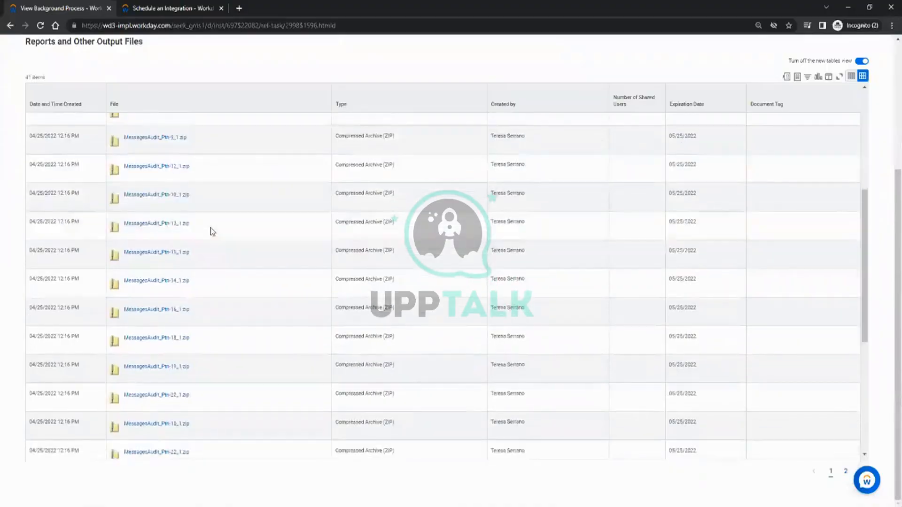
scroll(212, 227, "up", 10)
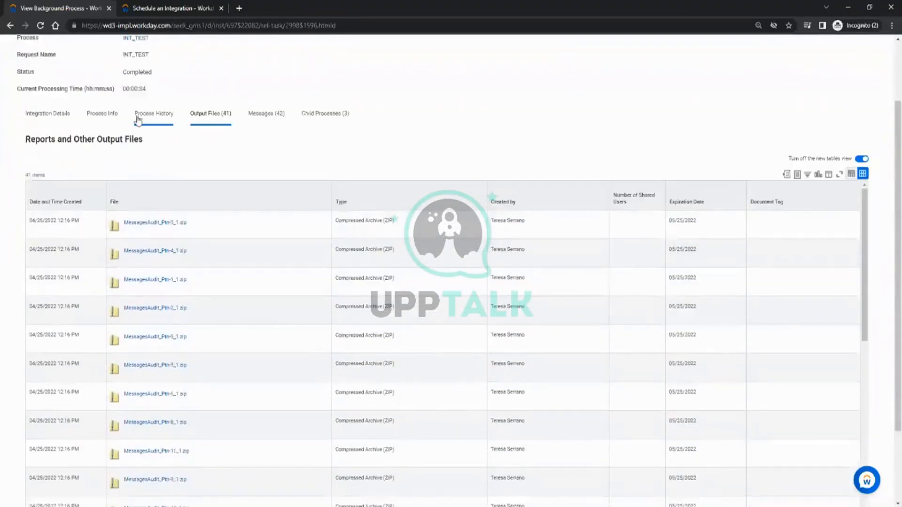
left_click(137, 120)
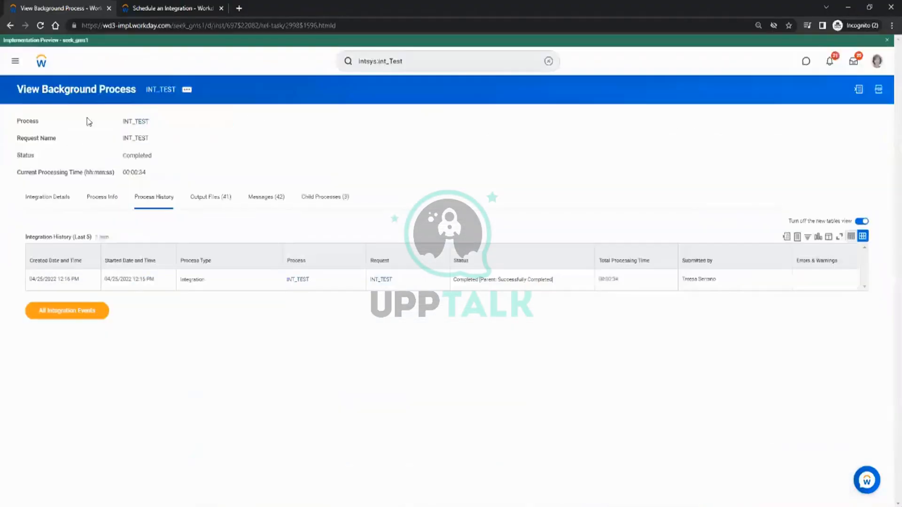
Step: Open the parent event from the integration details and examine its child processes, output files and event documents
left_click(64, 206)
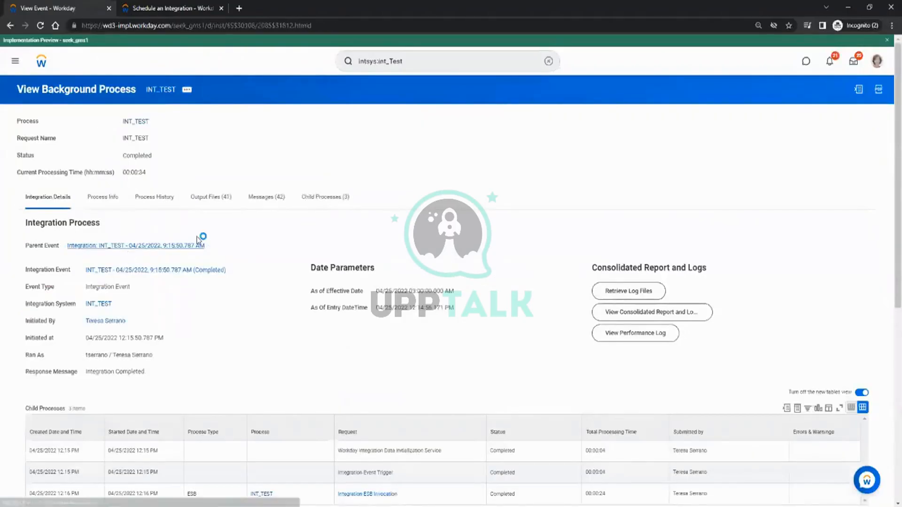
scroll(198, 240, "down", 5)
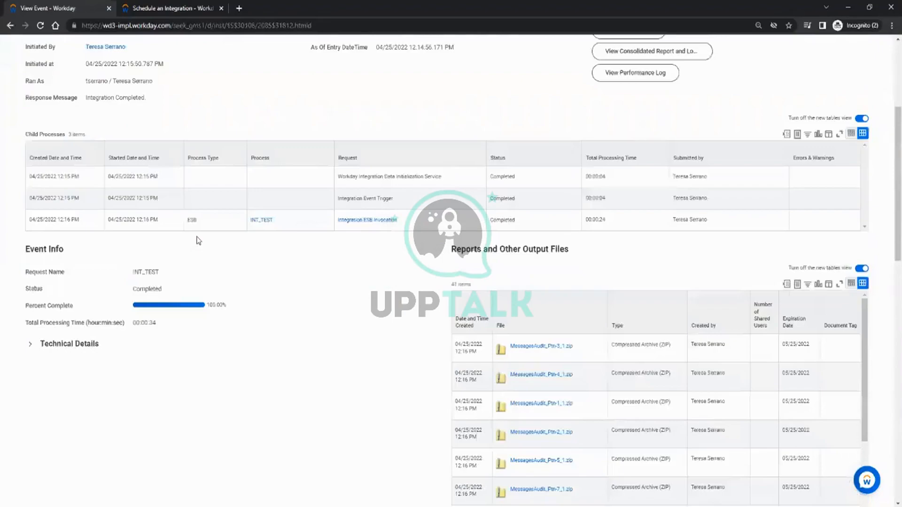
scroll(198, 240, "down", 15)
scroll(298, 228, "down", 10)
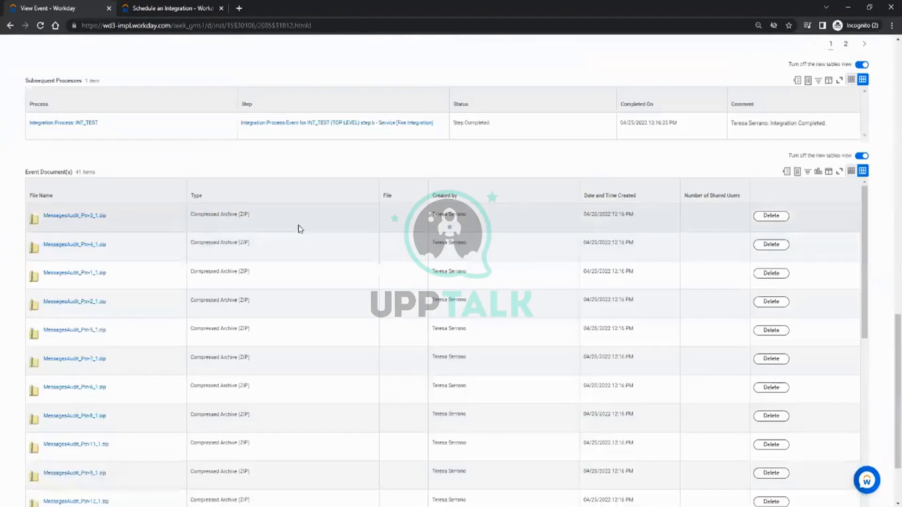
scroll(645, 224, "down", 3)
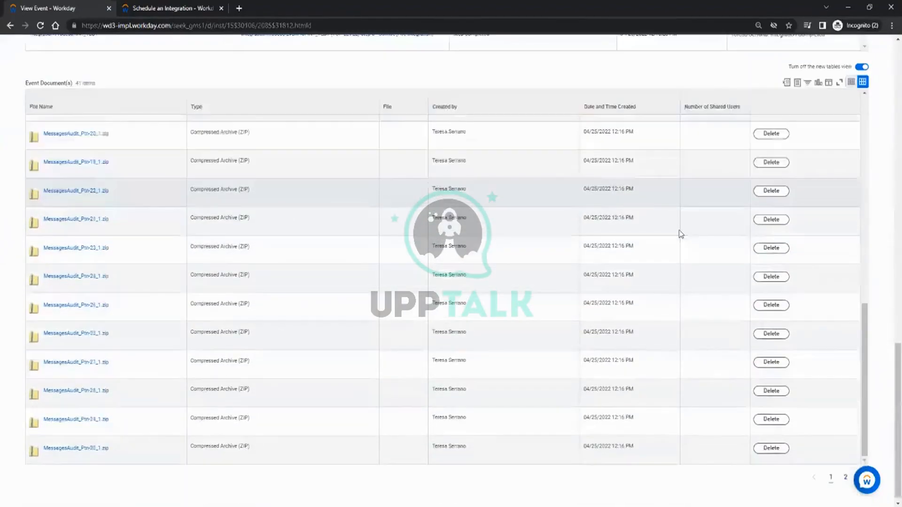
scroll(554, 220, "up", 15)
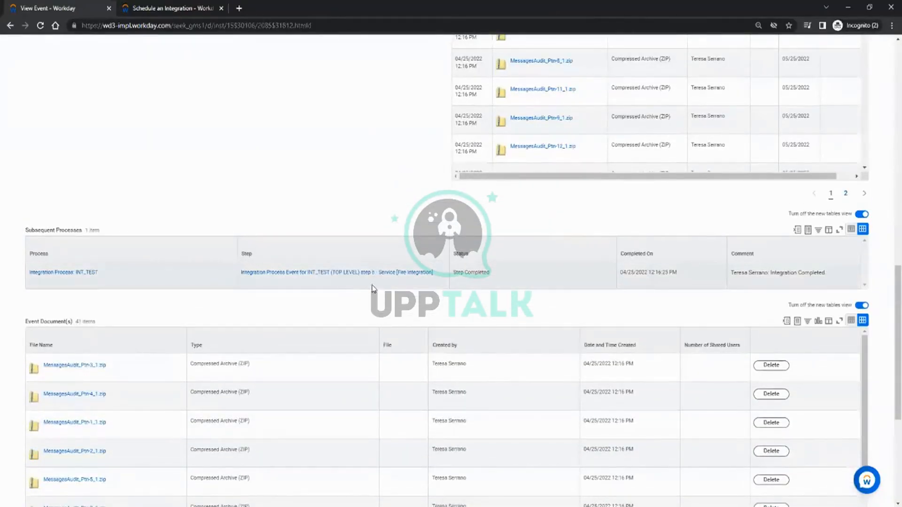
scroll(364, 234, "up", 1)
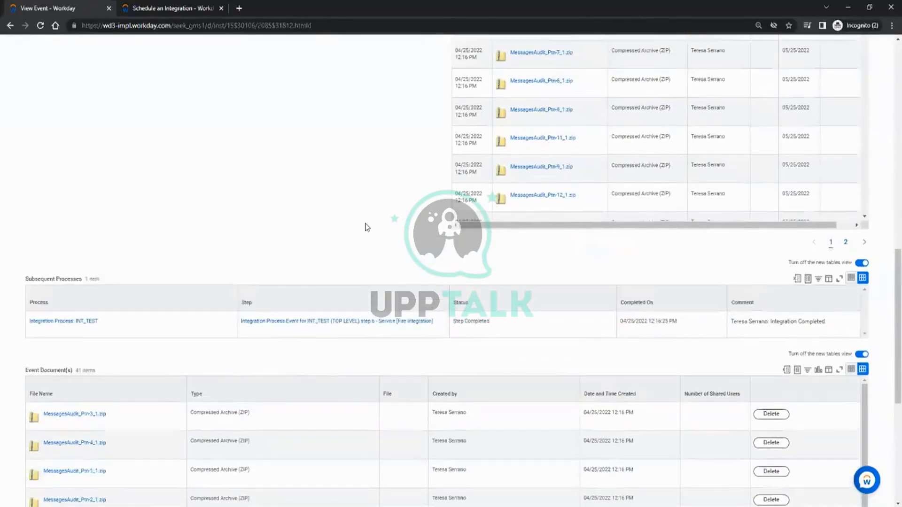
scroll(570, 254, "up", 6)
scroll(610, 264, "down", 2)
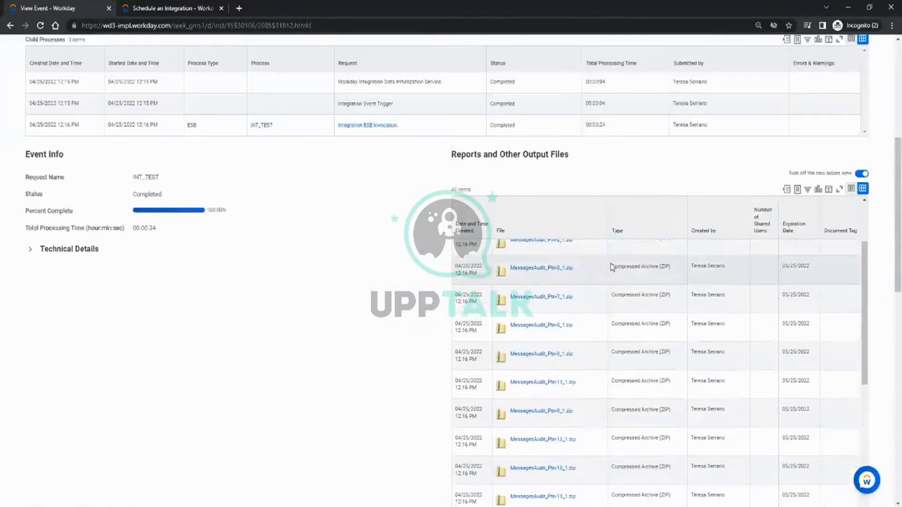
scroll(610, 262, "down", 8)
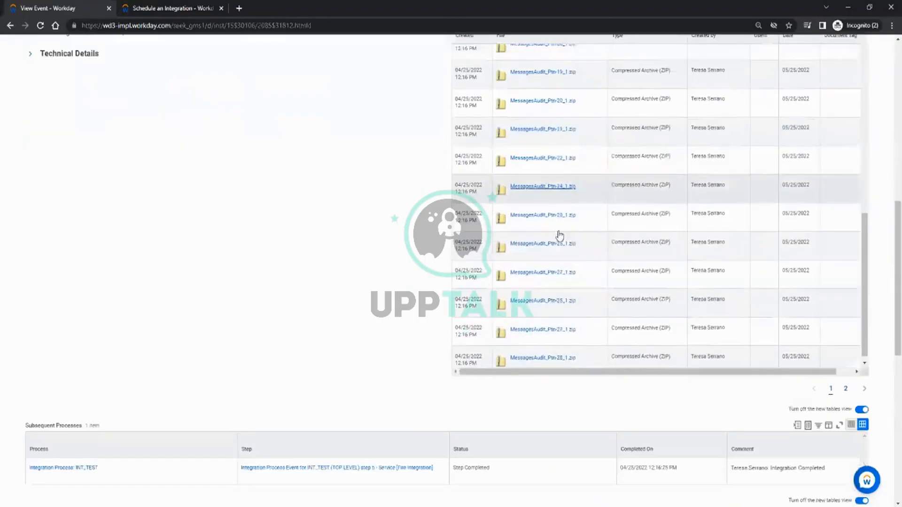
scroll(528, 308, "up", 8)
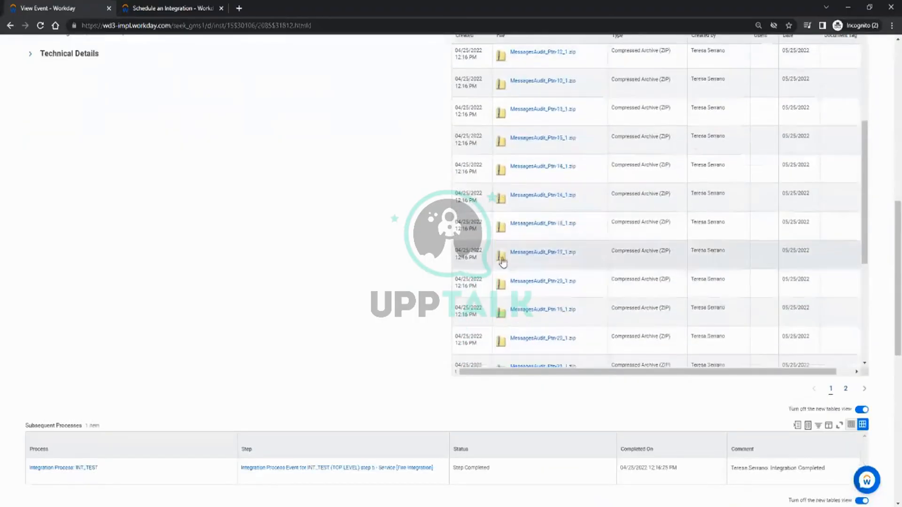
scroll(499, 225, "up", 6)
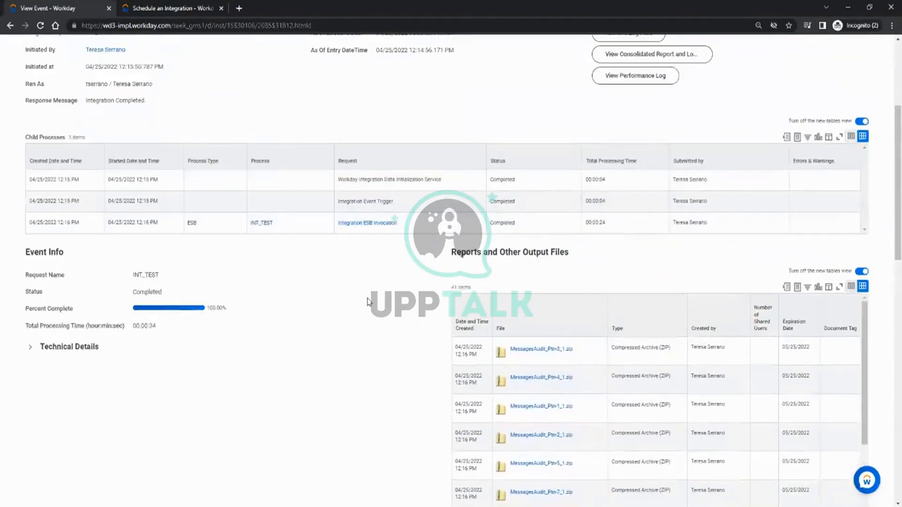
Step: Return to the Schedule an Integration form for INT_TEST in the browser and examine the As Of Entry Moment value
scroll(315, 326, "up", 3)
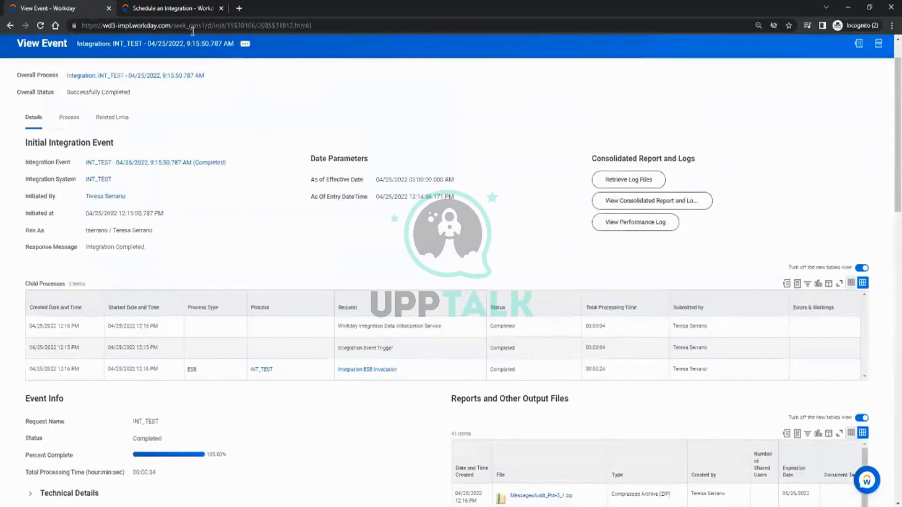
left_click(168, 6)
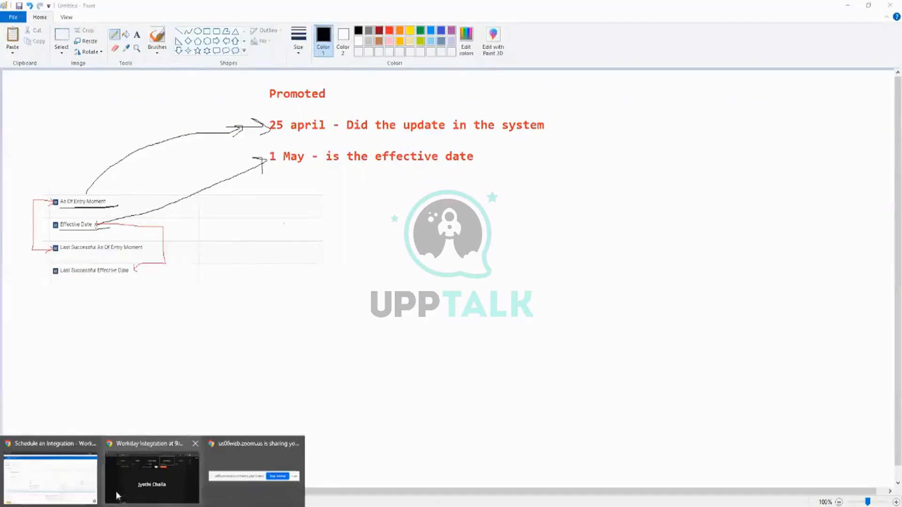
left_click(61, 474)
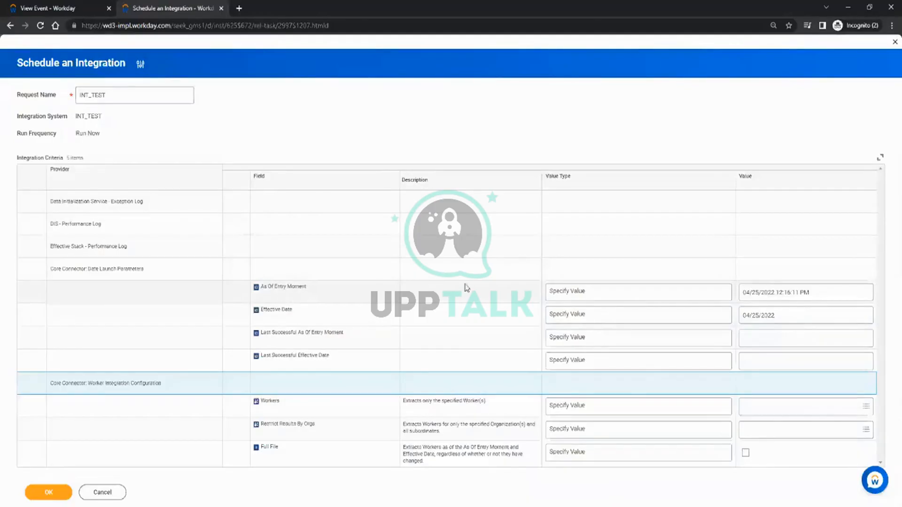
left_click(793, 301)
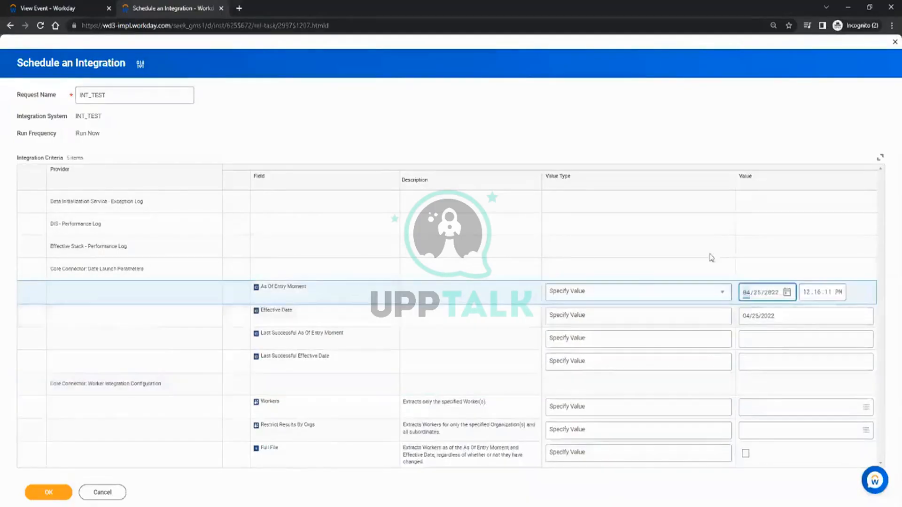
left_click(594, 210)
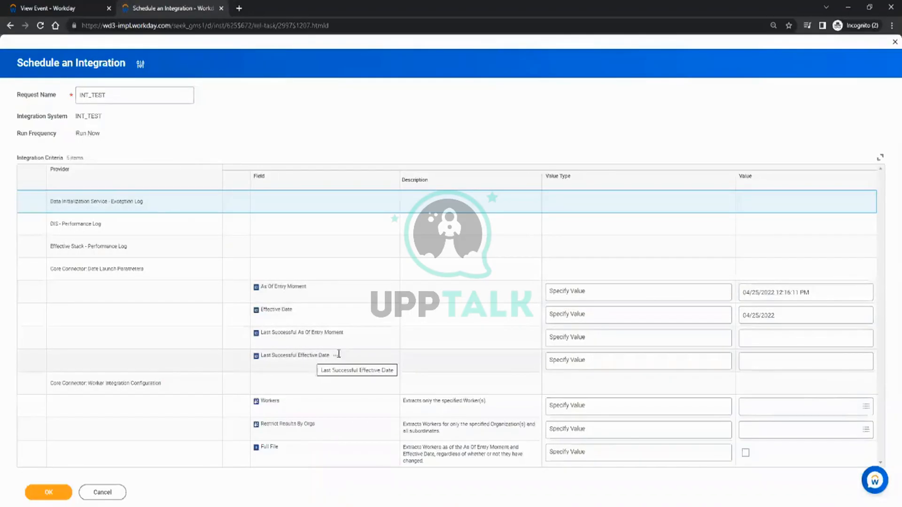
Step: Set Last Successful As Of Entry Moment to 04/18/2022 12:00:00 AM and Last Successful Effective Date to 04/18/2022
left_click(766, 339)
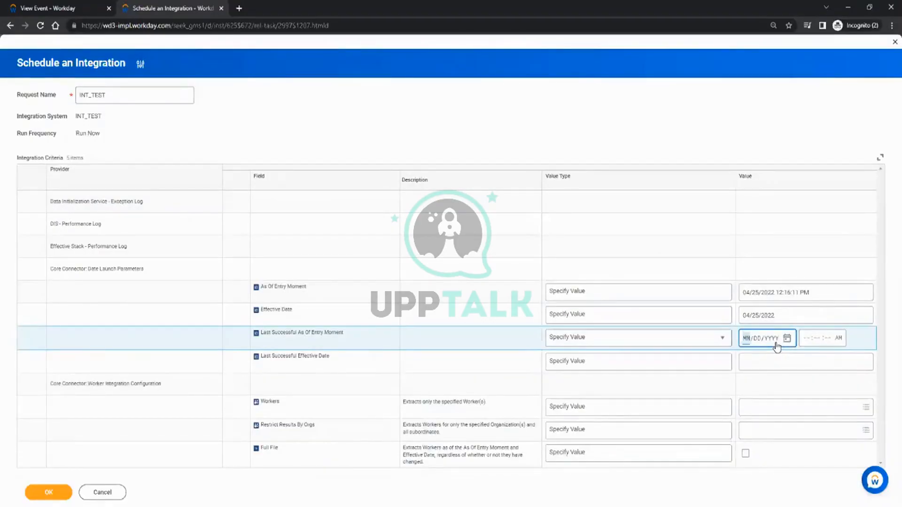
left_click(786, 339)
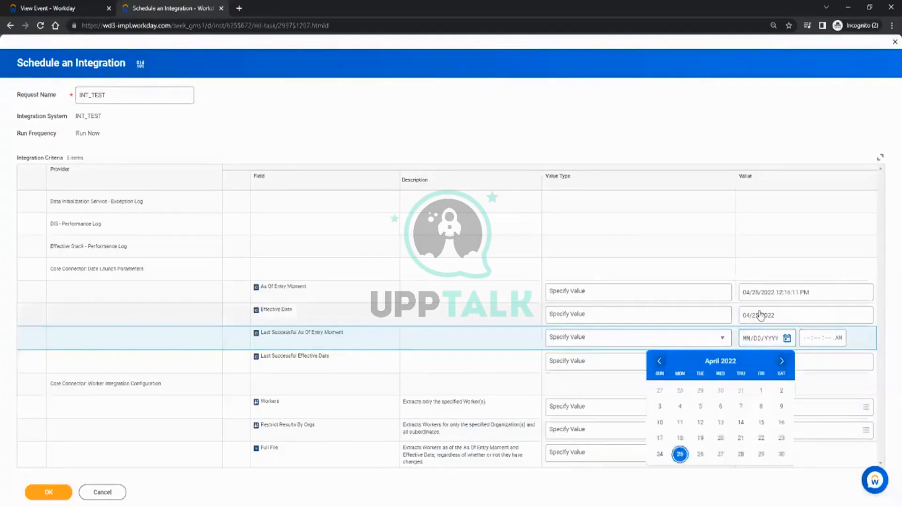
left_click(682, 439)
left_click(771, 362)
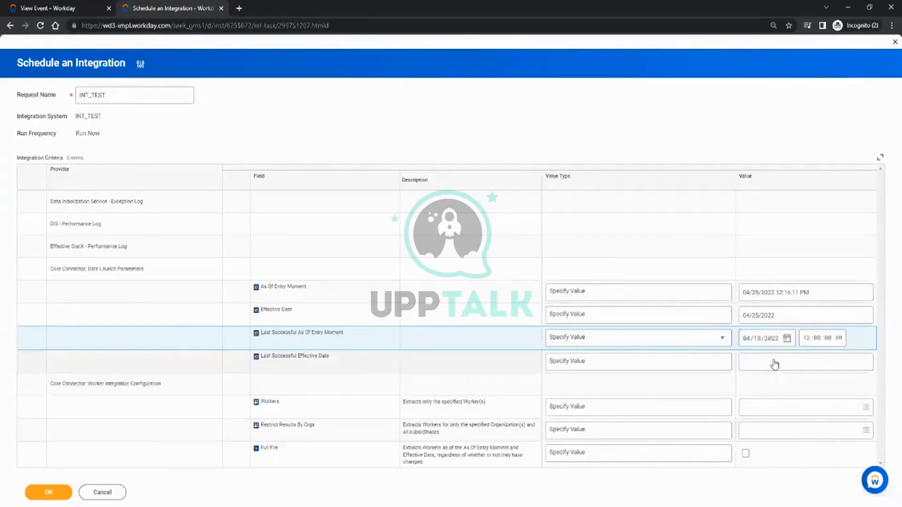
left_click(787, 361)
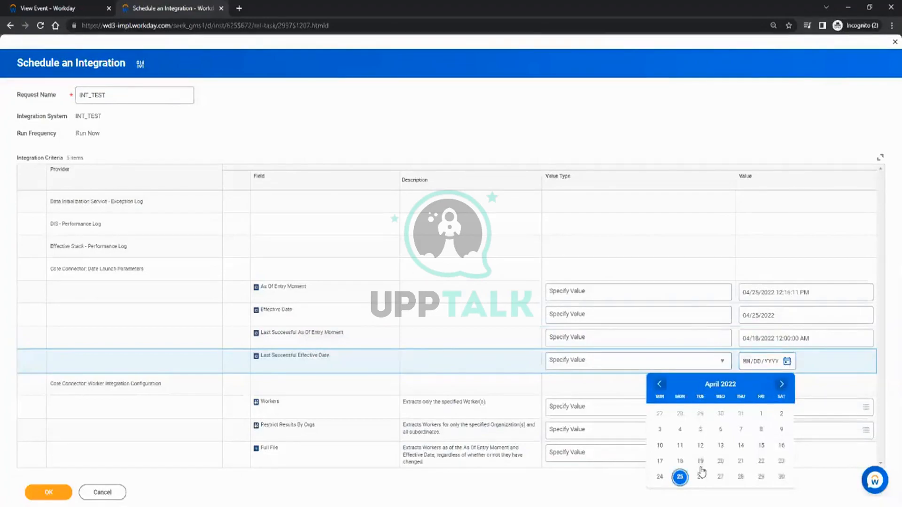
left_click(682, 463)
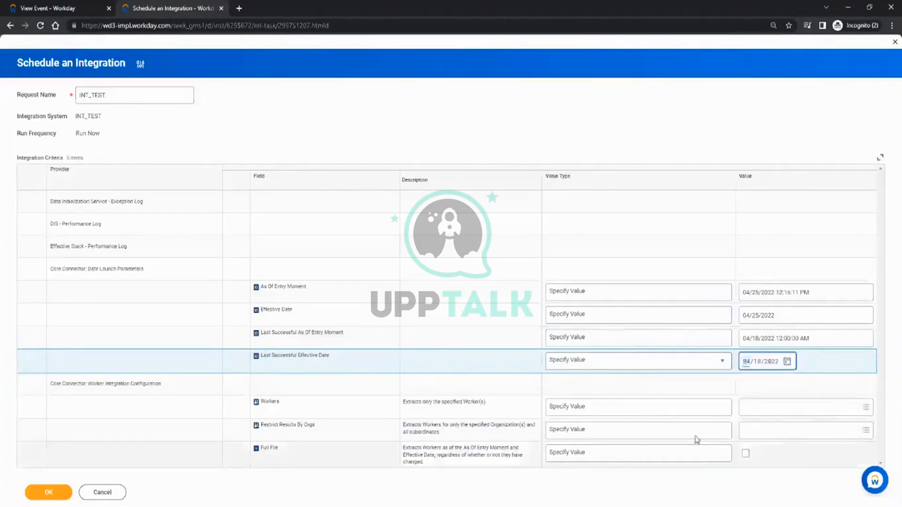
left_click(698, 213)
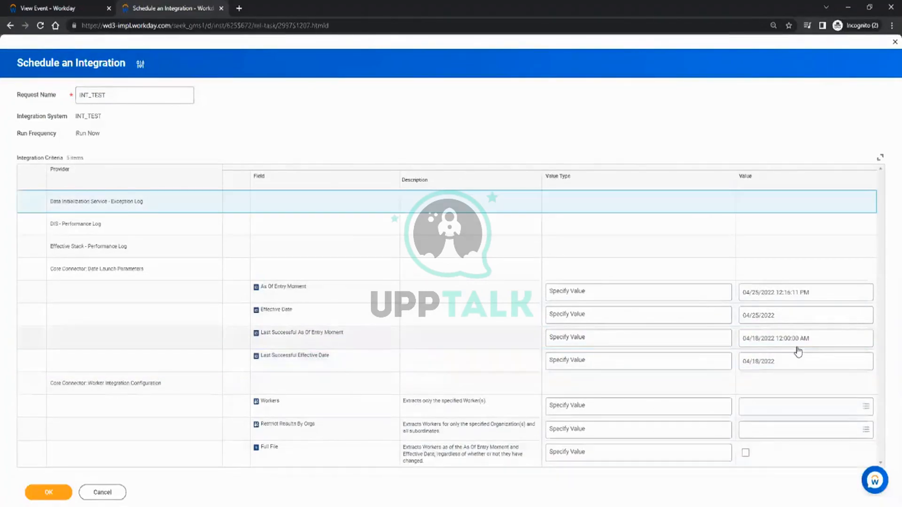